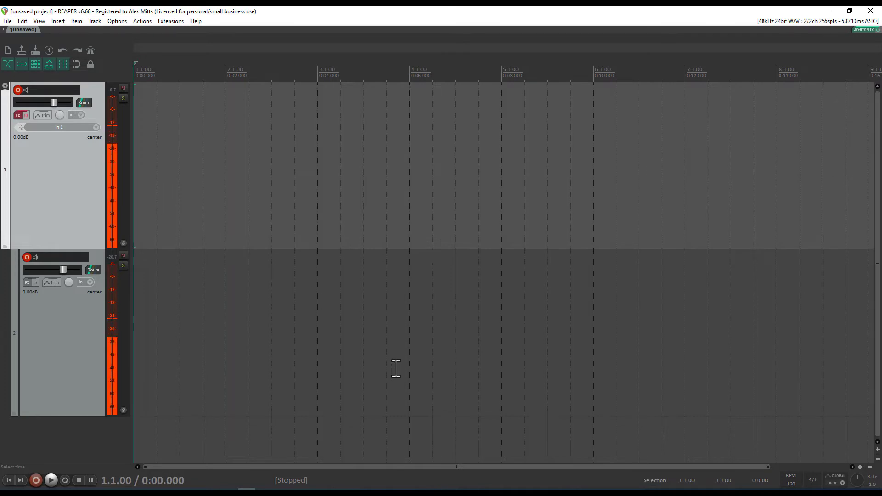
Start recording the ExtraCredit voiceover on both armed tracks while reading the Notepad script
click(416, 484)
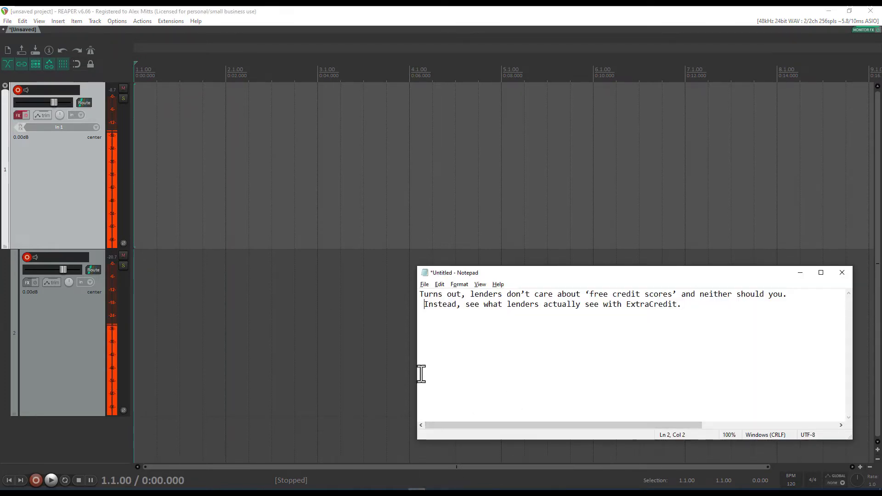
click(62, 190)
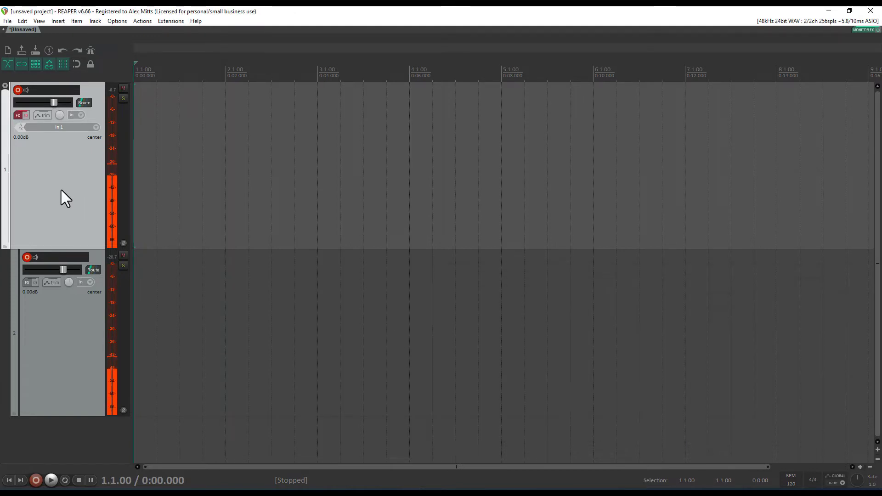
key(ctrl+r)
key(alt+Tab)
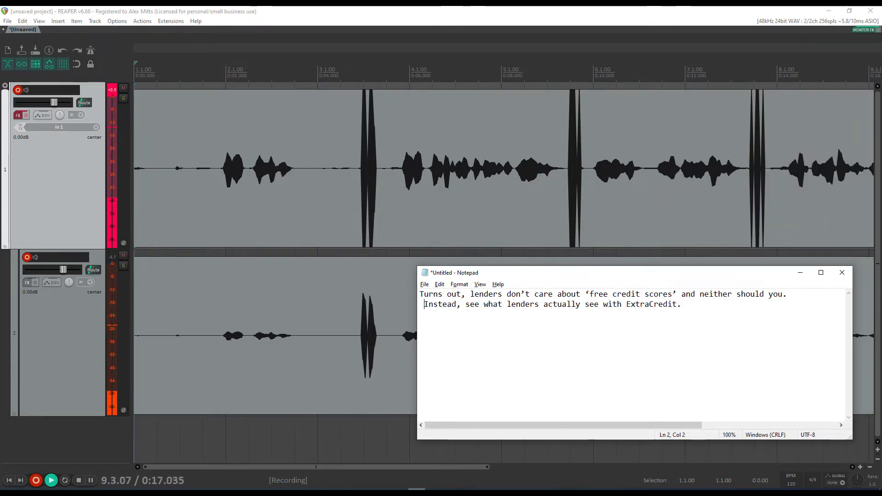
Stop recording, leaving takes 01-220831_1651.wav and 02-220831_1651.wav on the two tracks
click(437, 234)
key(space)
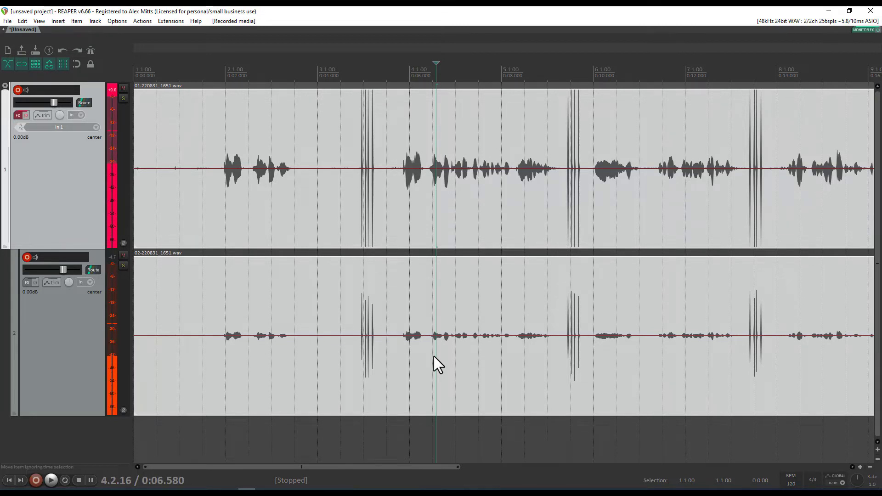
Delete track 2's take and the track, then enlarge track 1 and disarm it
click(434, 236)
click(394, 290)
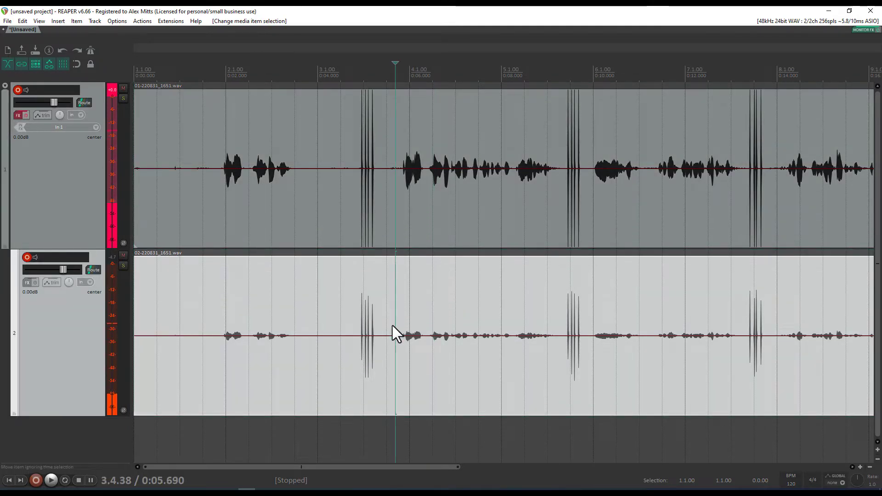
click(417, 214)
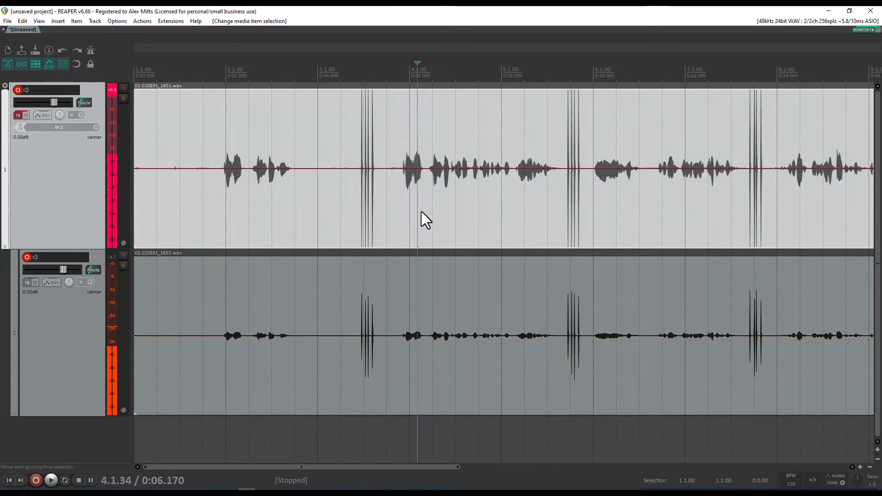
click(461, 298)
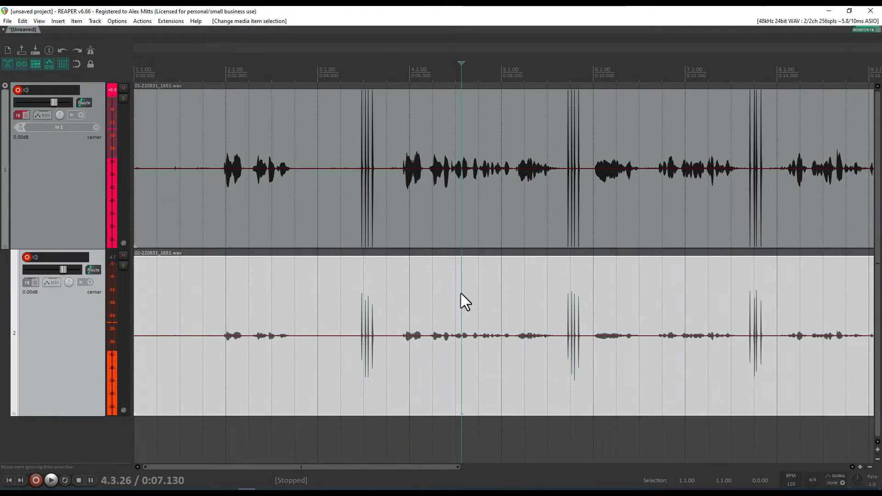
click(451, 327)
key(Delete)
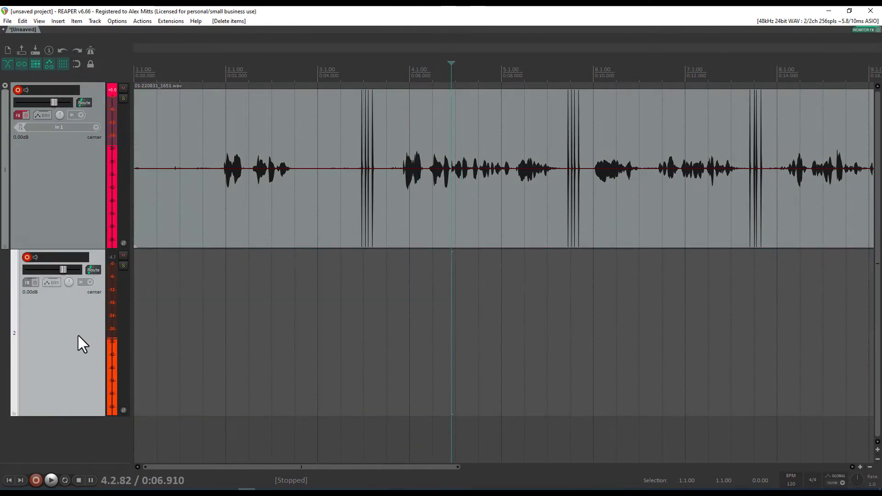
key(Delete)
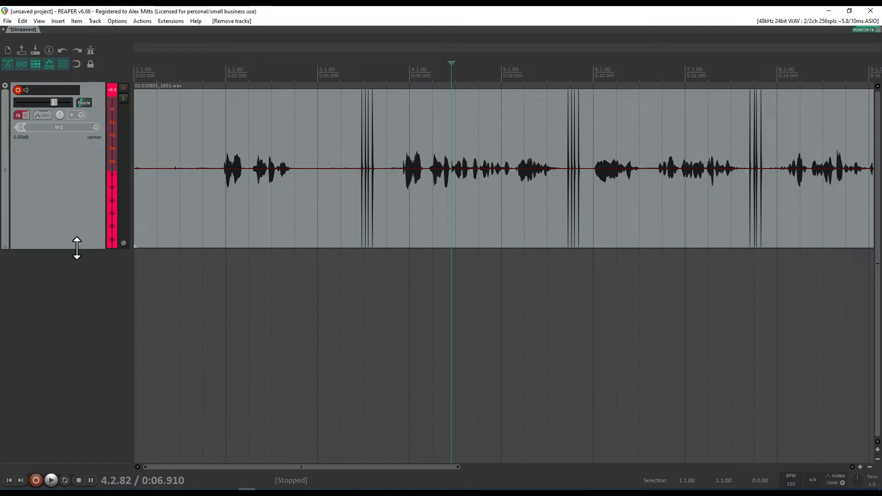
drag(77, 248, 92, 344)
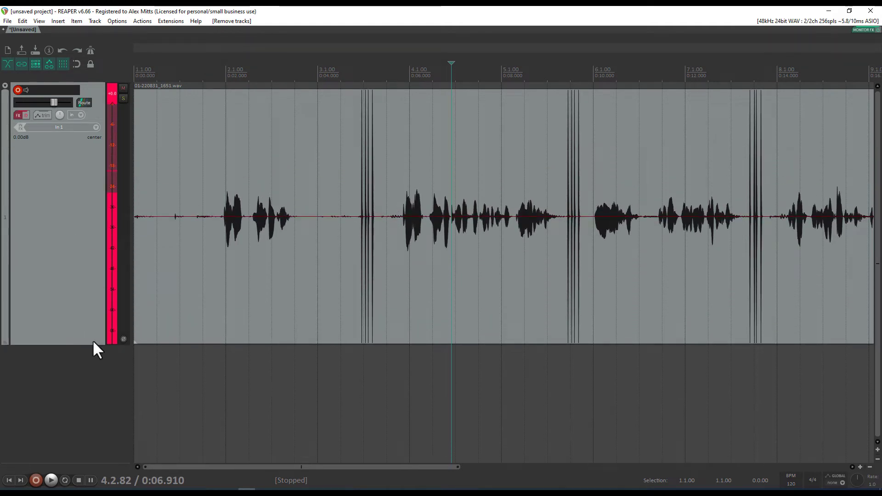
click(15, 88)
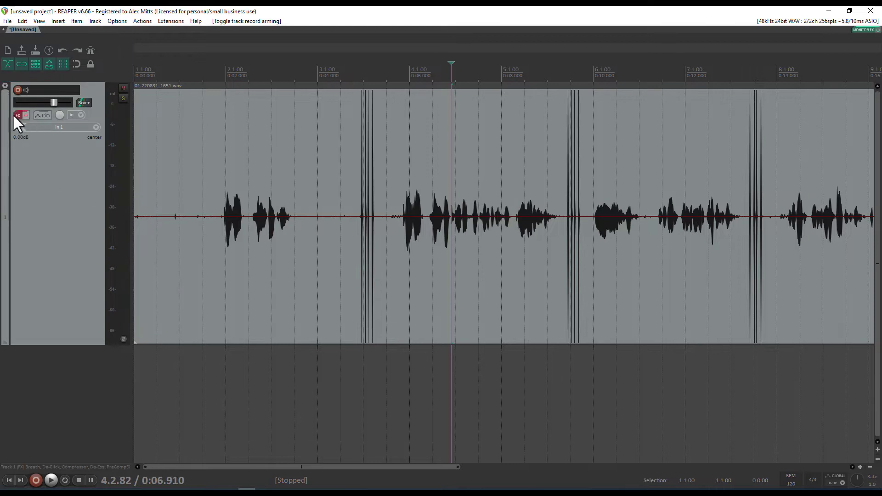
Split the voiceover item just before the first spoken word
click(352, 223)
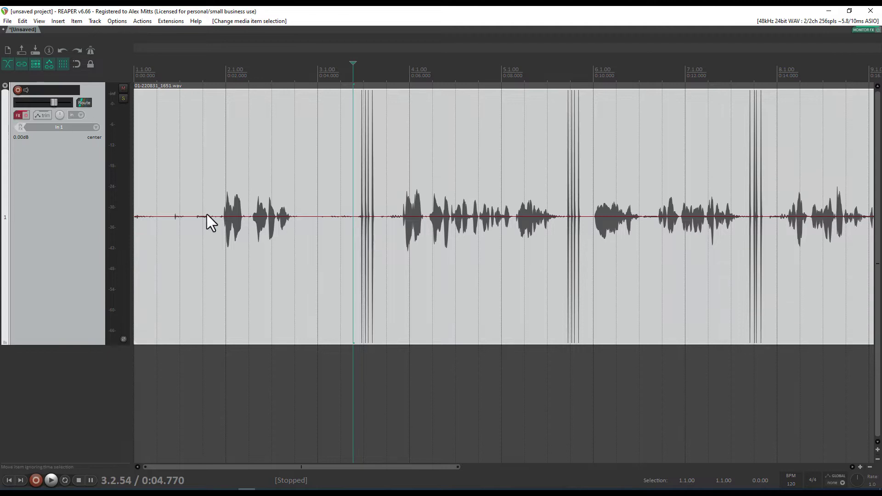
click(225, 216)
scroll(335, 265, up, 4)
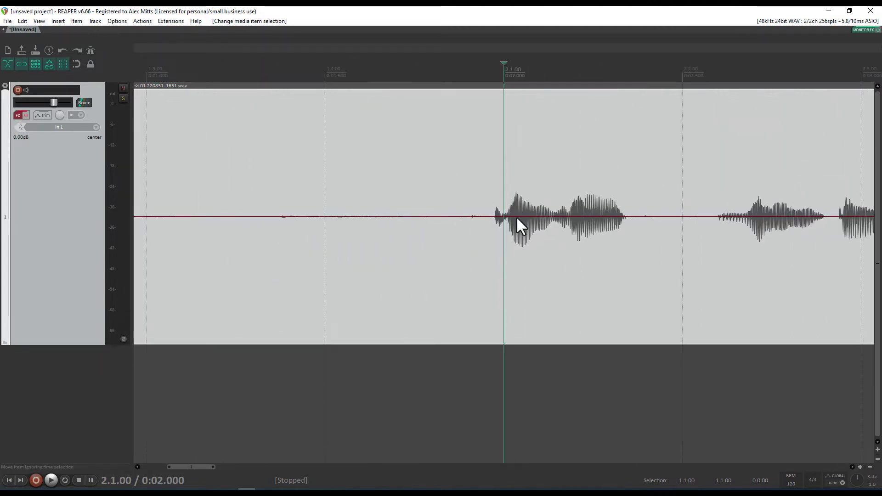
click(465, 195)
key(s)
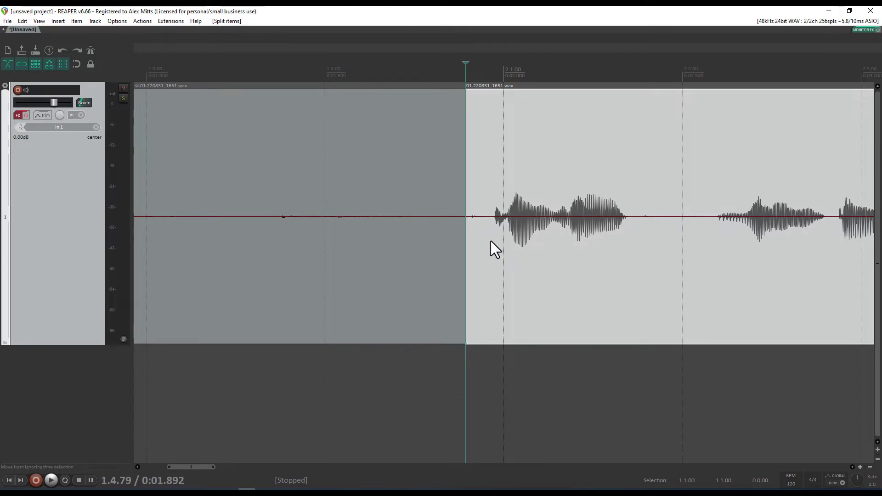
Ripple-delete the silent lead-in so the speech starts at the project start
scroll(490, 241, down, 2)
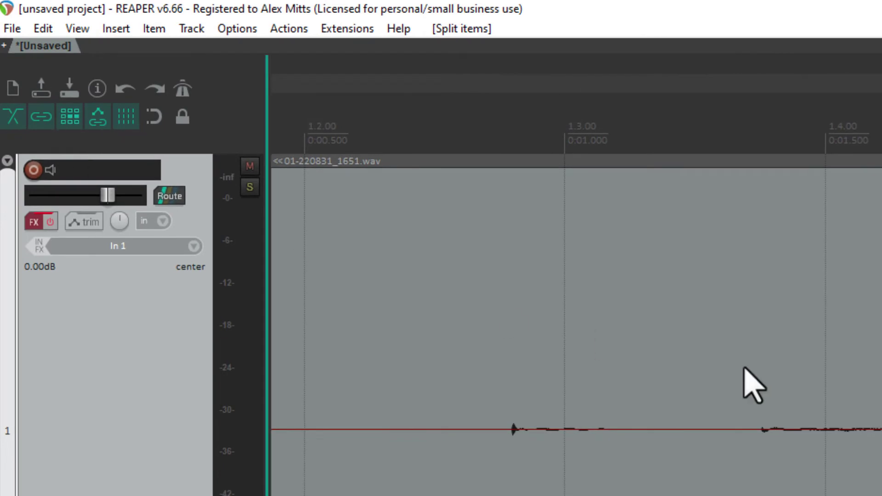
click(471, 235)
scroll(412, 237, down, 4)
click(409, 391)
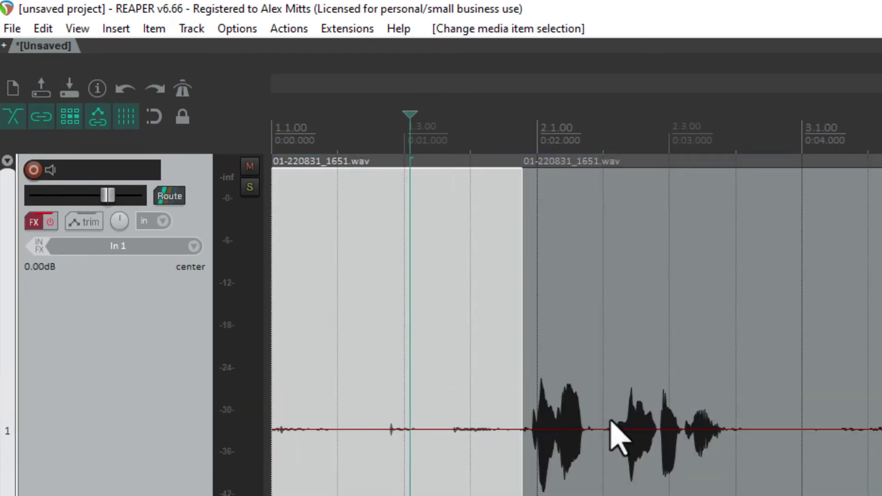
click(566, 428)
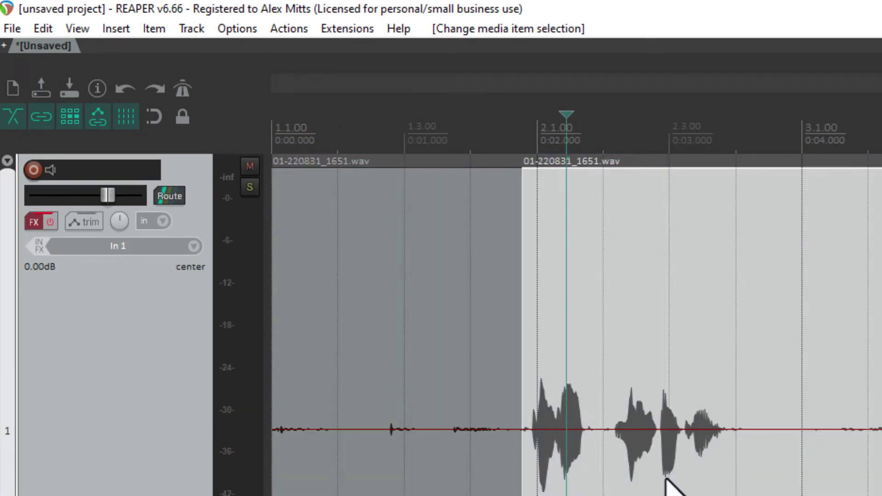
click(407, 413)
key(Delete)
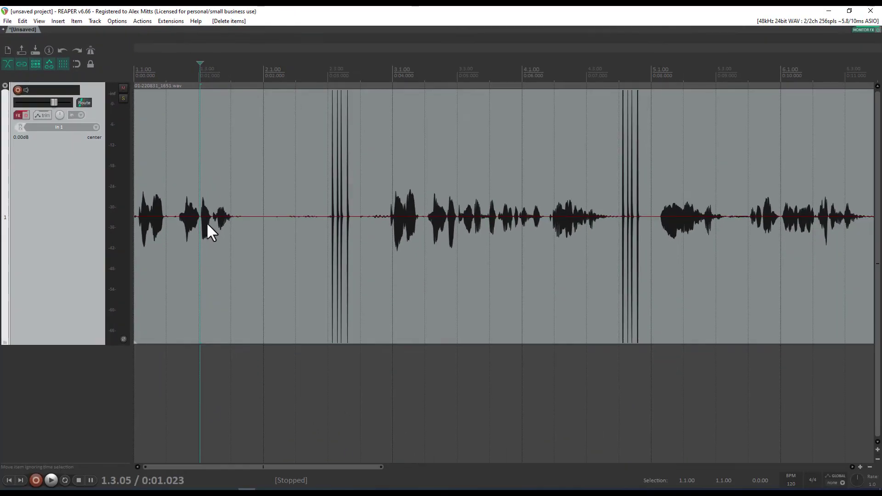
key(Home)
scroll(147, 158, up, 5)
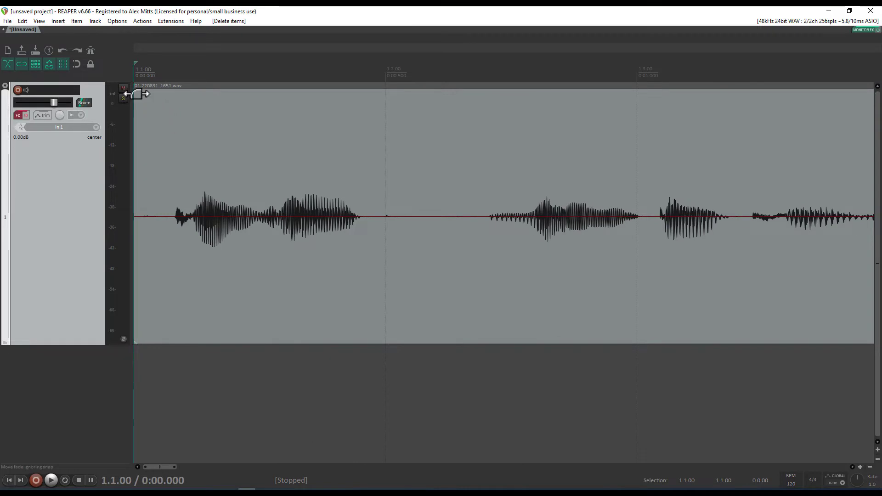
Drag a short fade-in onto the start of the voiceover item
mouse_move(136, 93)
mouse_down()
mouse_move(153, 96)
mouse_move(134, 96)
mouse_up()
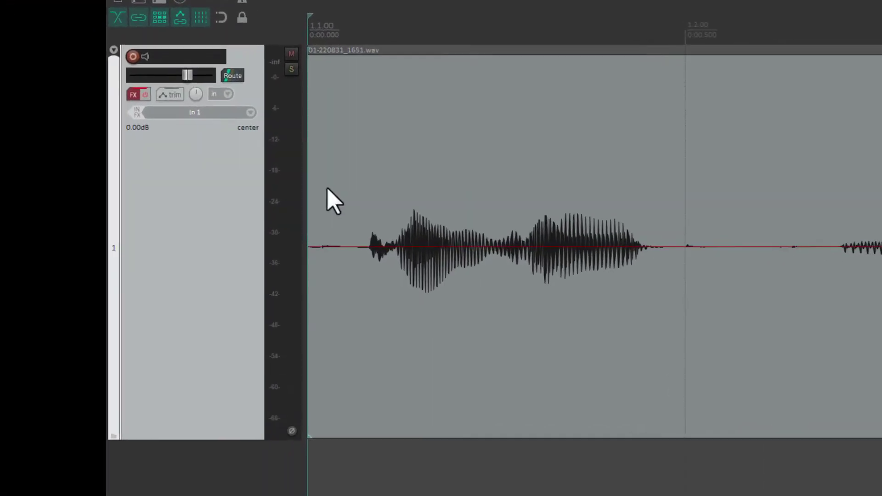
mouse_move(306, 244)
mouse_down()
mouse_move(363, 248)
mouse_move(307, 243)
mouse_up()
drag(330, 72, 403, 93)
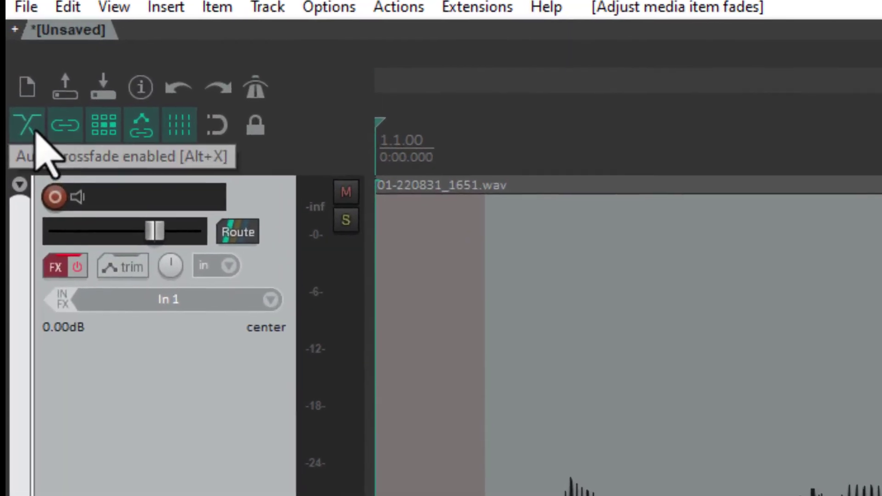
Jump to the end of the voiceover item
click(880, 478)
scroll(670, 461, down, 4)
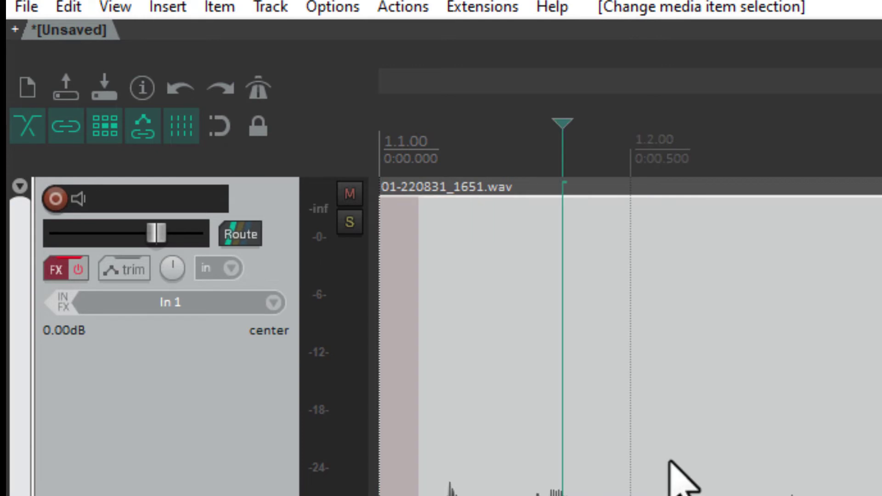
click(599, 448)
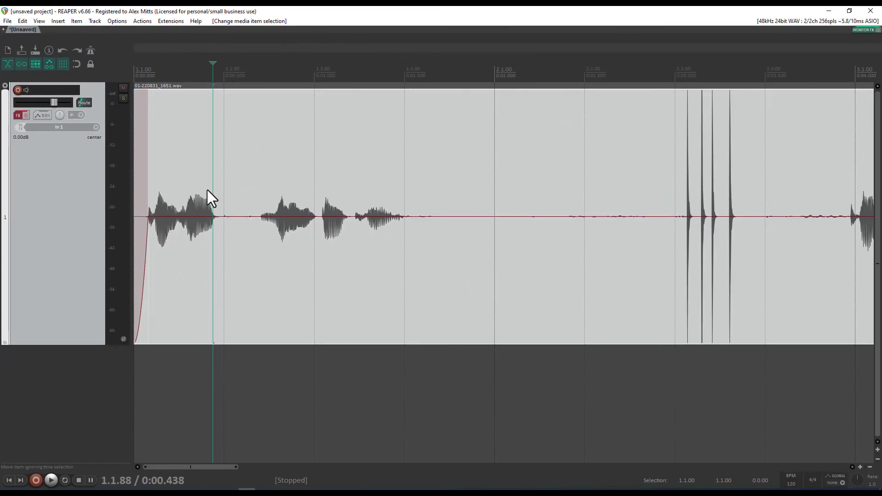
key(End)
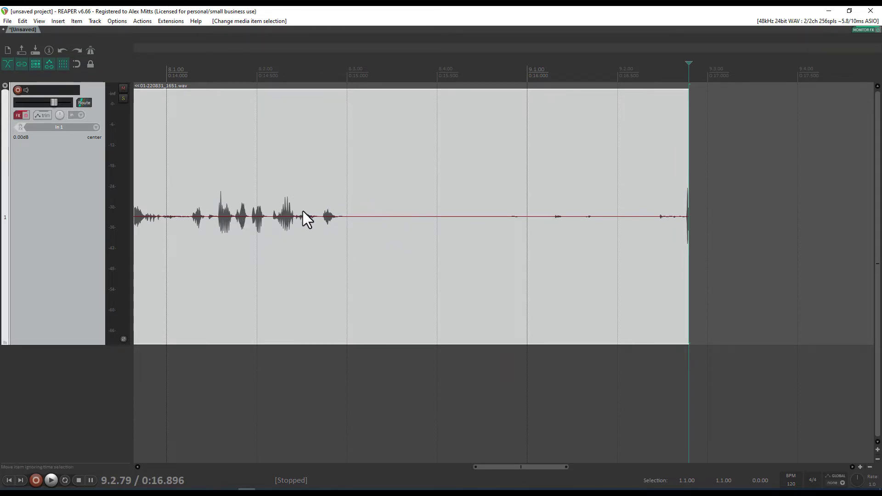
Split the take right after the last words at about 0:15.26 and delete the silent tail
click(184, 145)
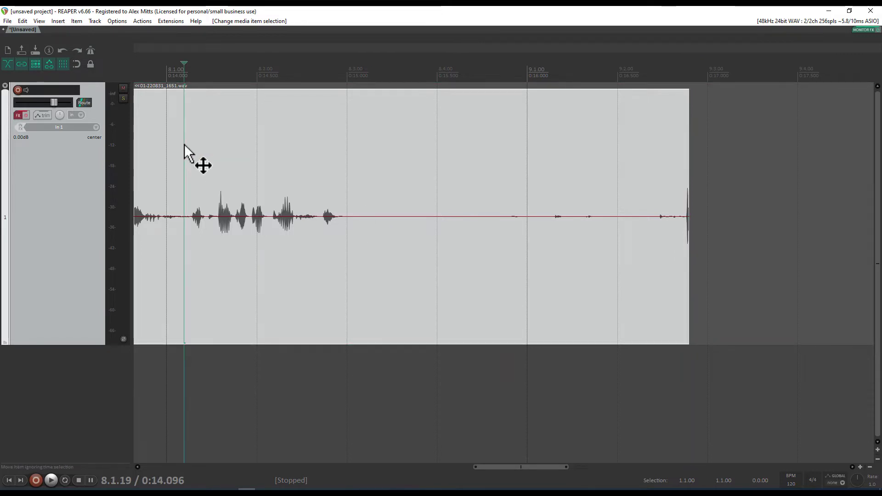
key(space)
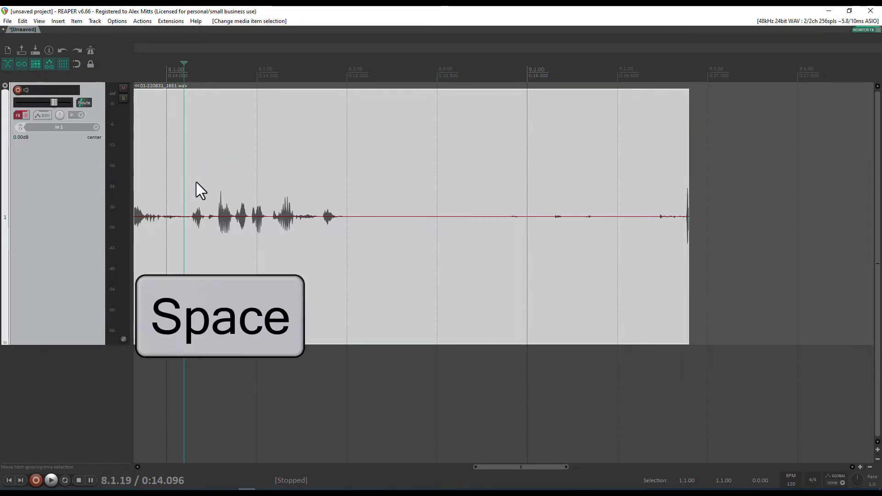
key(space)
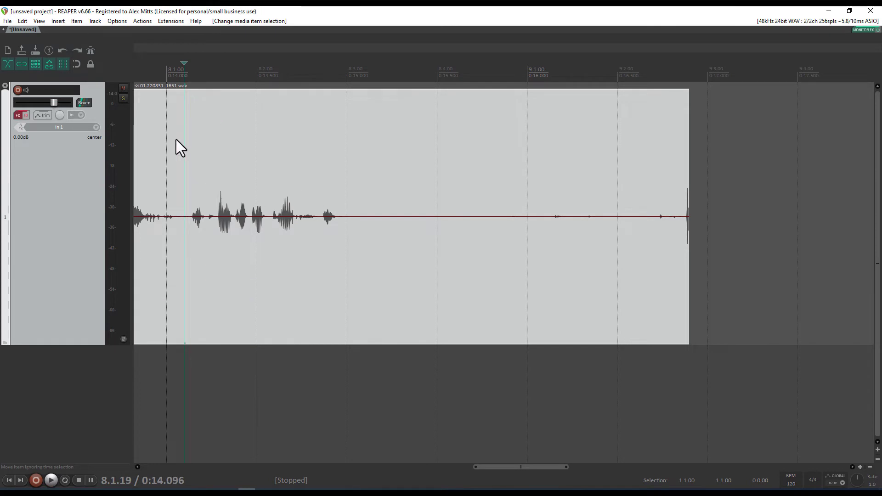
key(space)
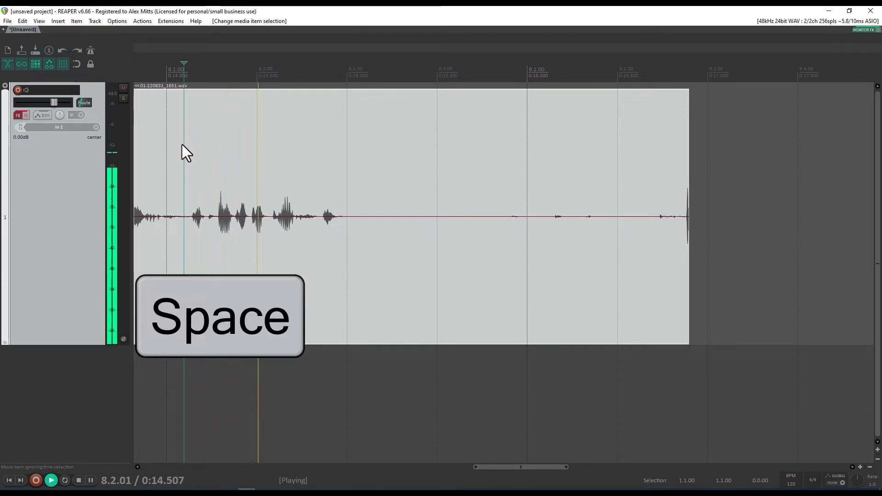
key(space)
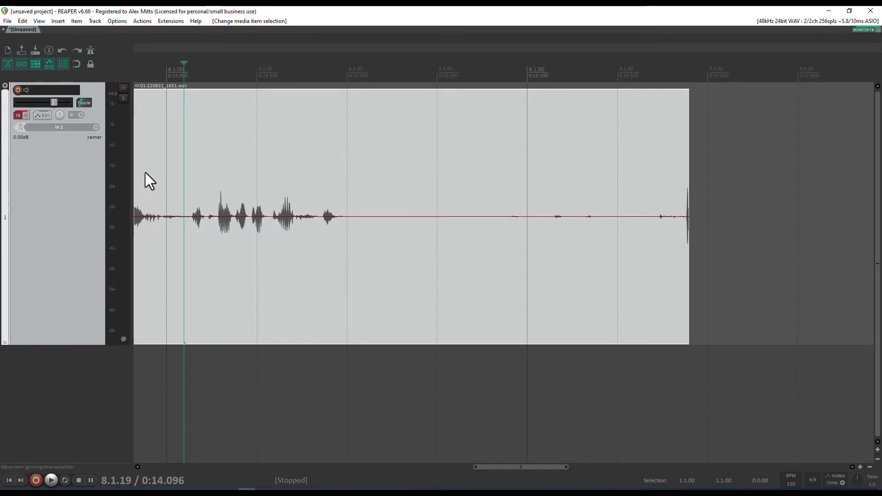
key(space)
key(Return)
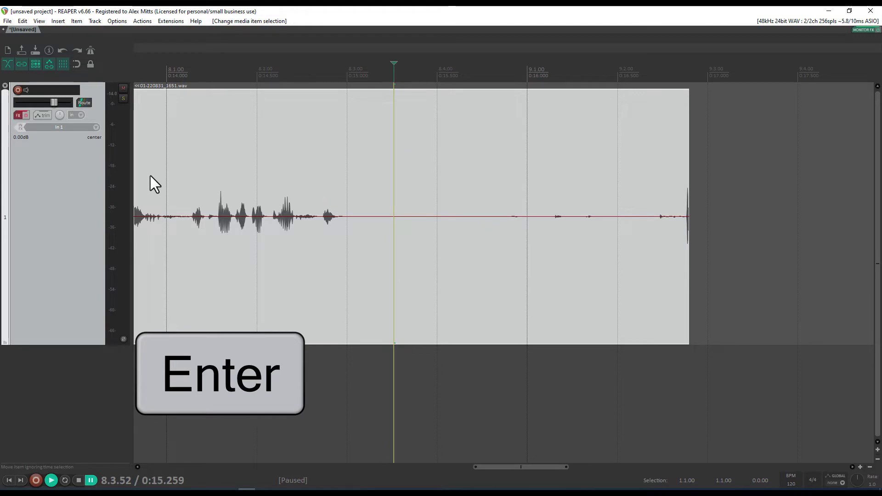
key(s)
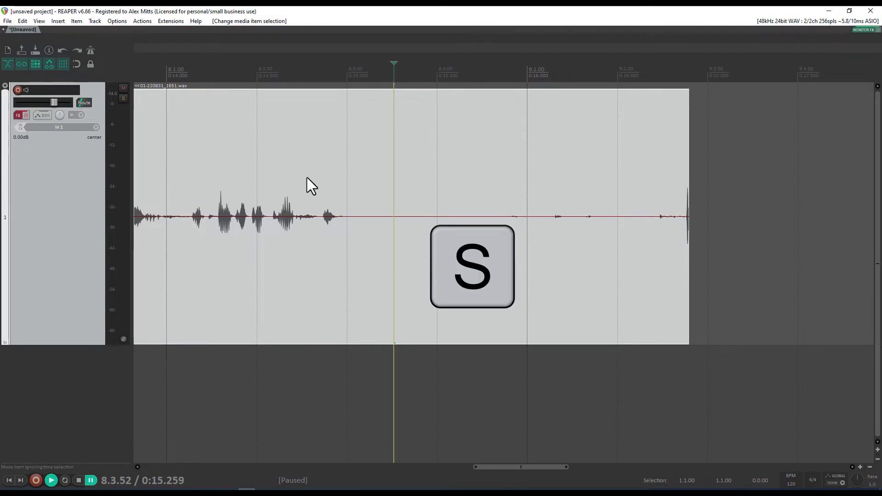
click(422, 163)
key(Delete)
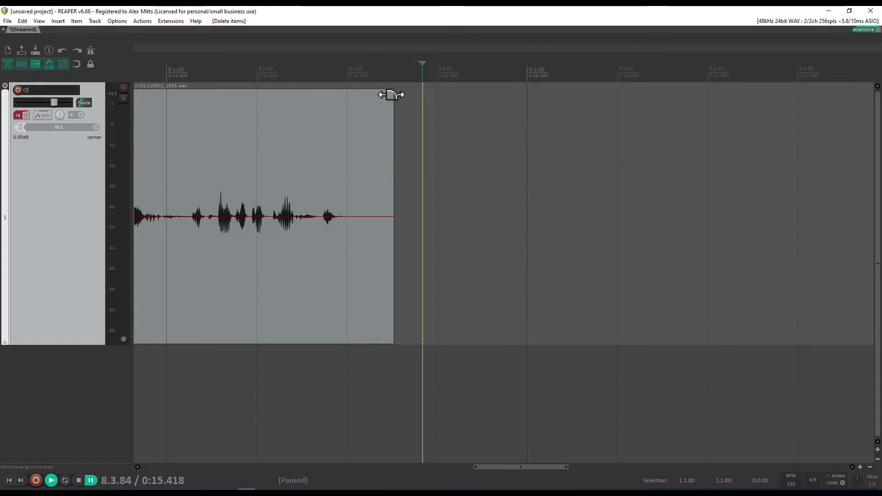
Add a fade-out to the take's end and listen to the faded ending
drag(391, 94, 335, 94)
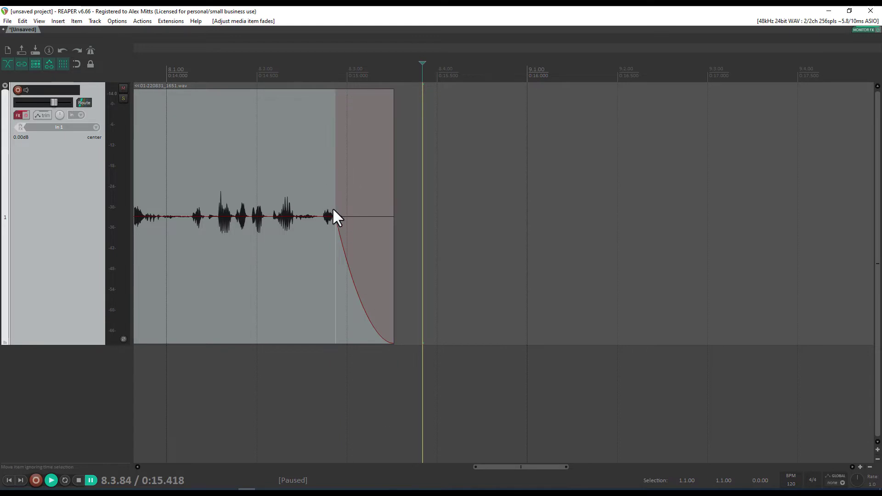
click(189, 167)
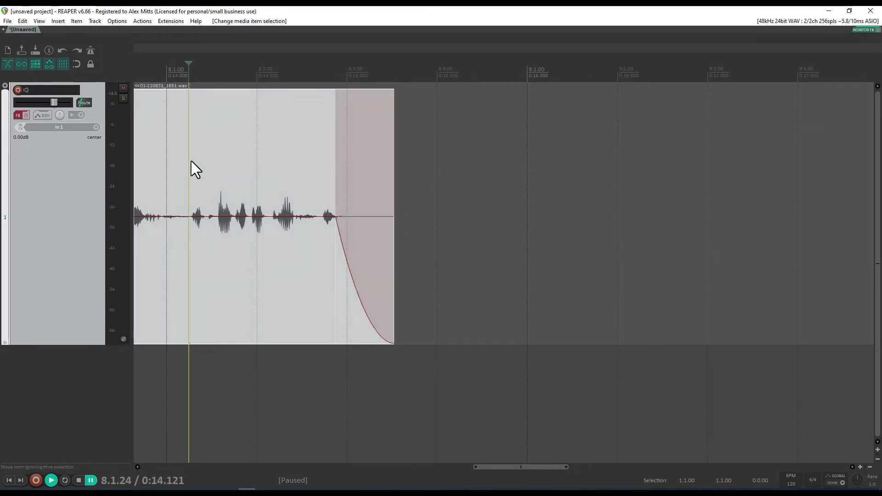
key(space)
key(space)
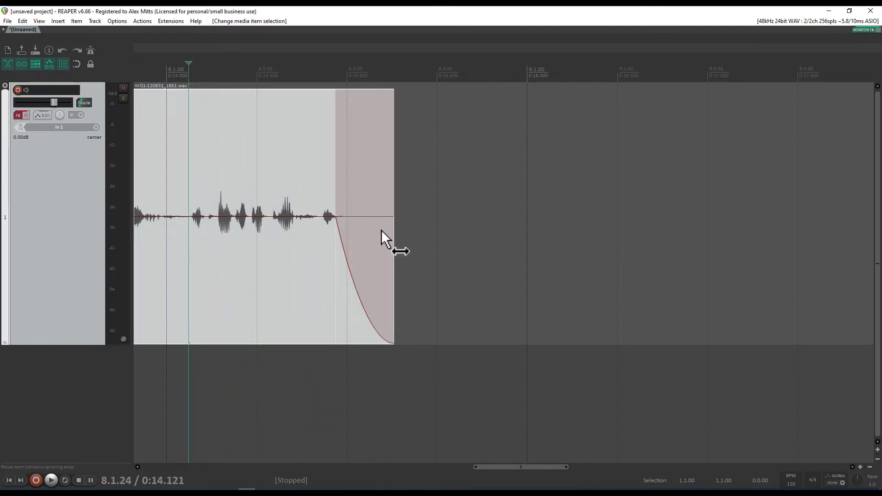
scroll(381, 230, left, 8)
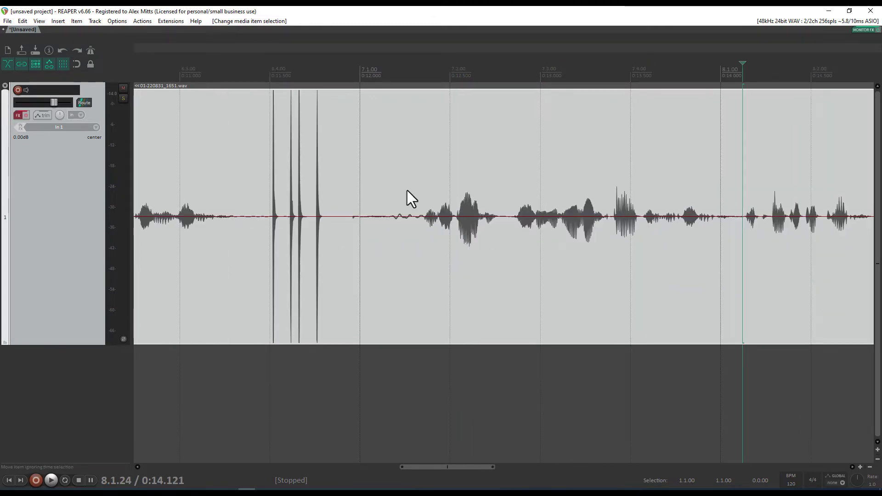
click(535, 231)
scroll(533, 231, down, 5)
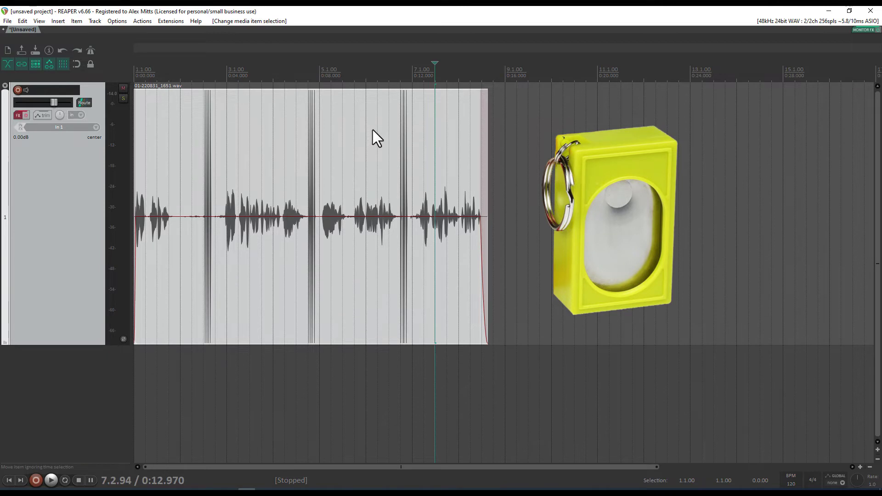
click(421, 214)
scroll(436, 239, up, 4)
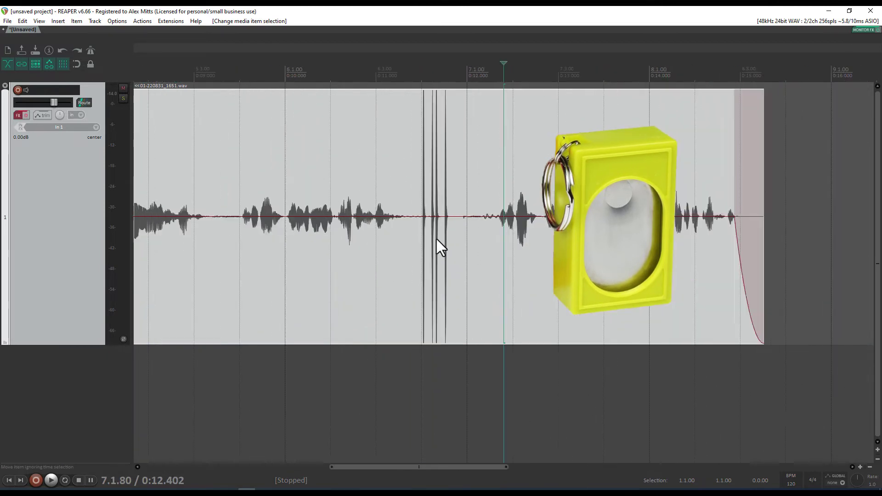
scroll(439, 246, up, 4)
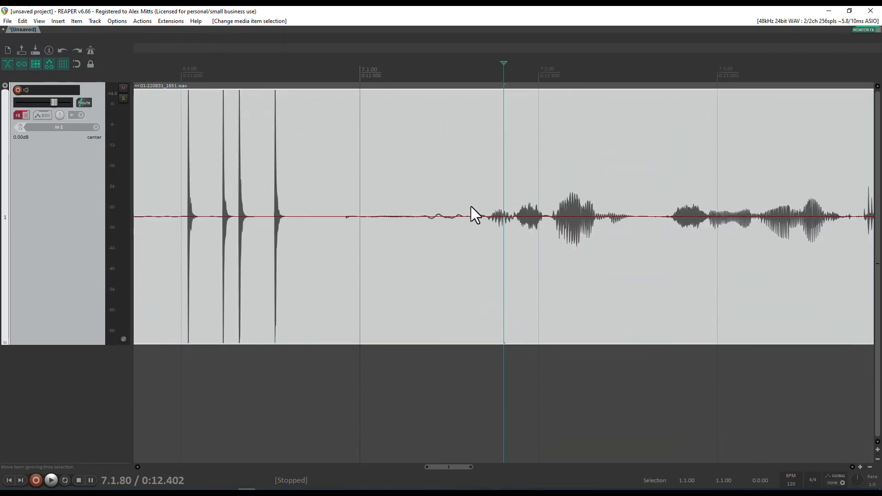
Split the take at 0:12.304, where the retake begins
click(458, 153)
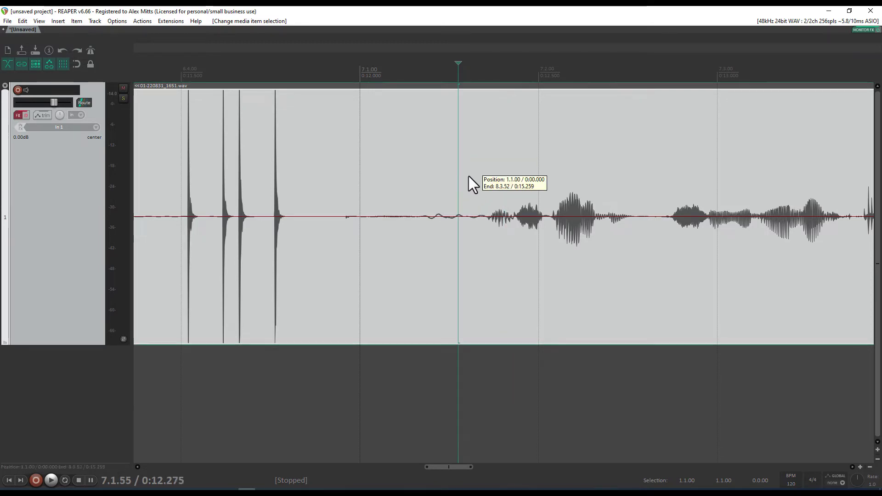
click(469, 176)
key(space)
key(space)
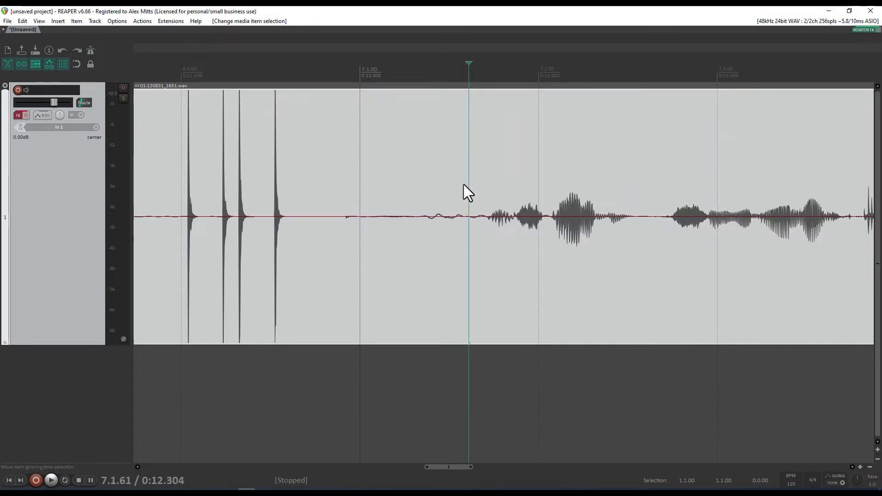
key(s)
scroll(496, 214, left, 8)
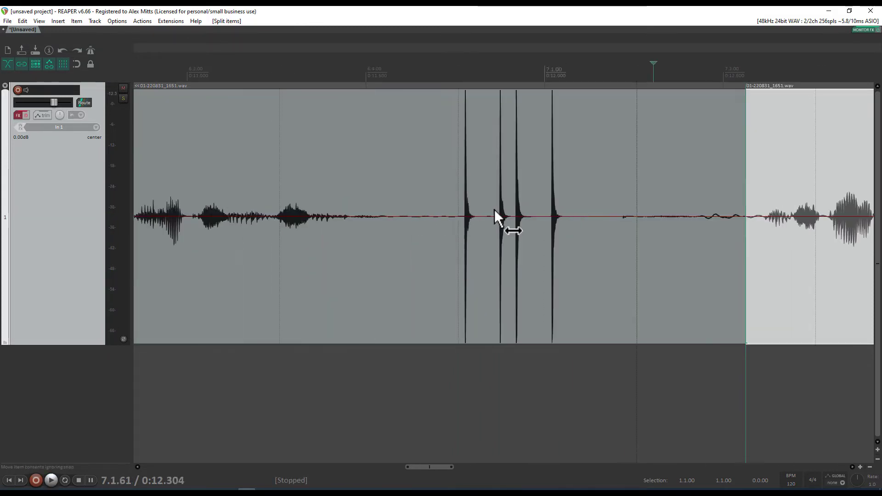
Audition the earlier passage and split the take at 0:09.526
click(345, 151)
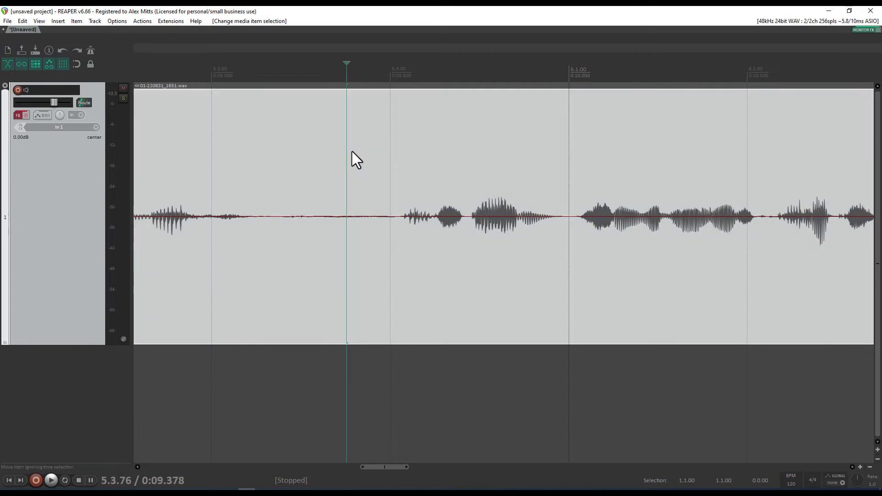
key(space)
scroll(418, 186, down, 2)
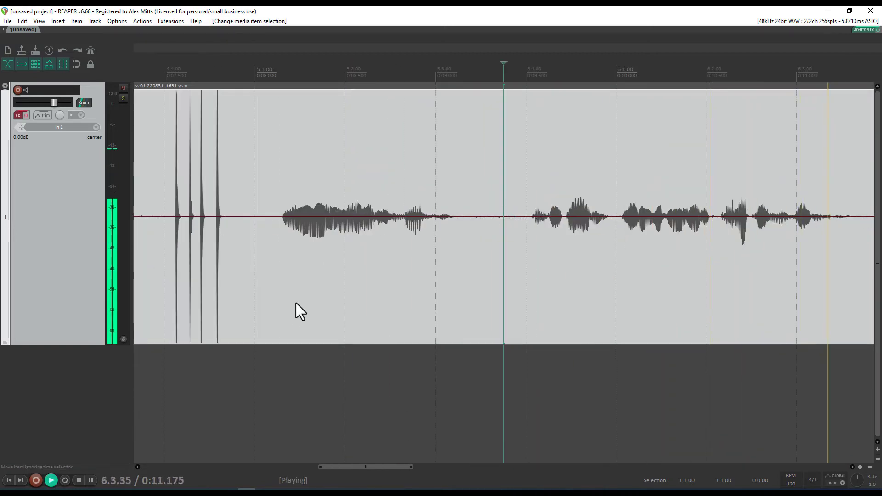
click(276, 374)
click(465, 302)
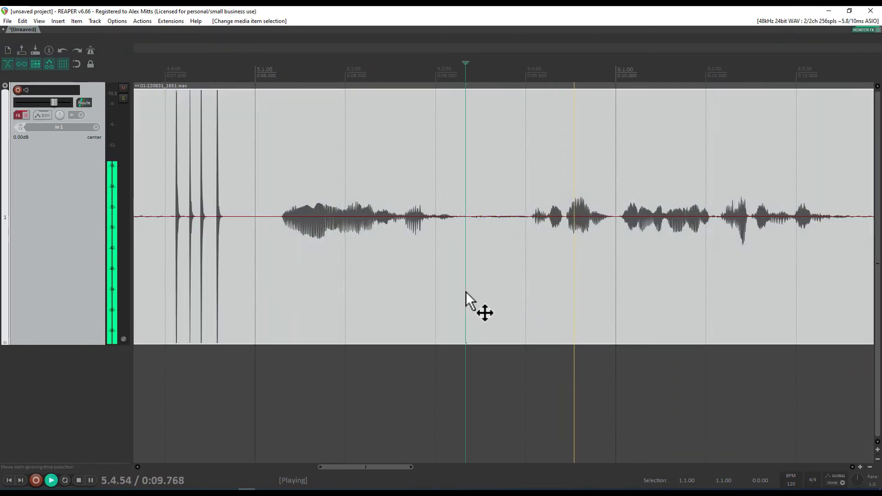
key(space)
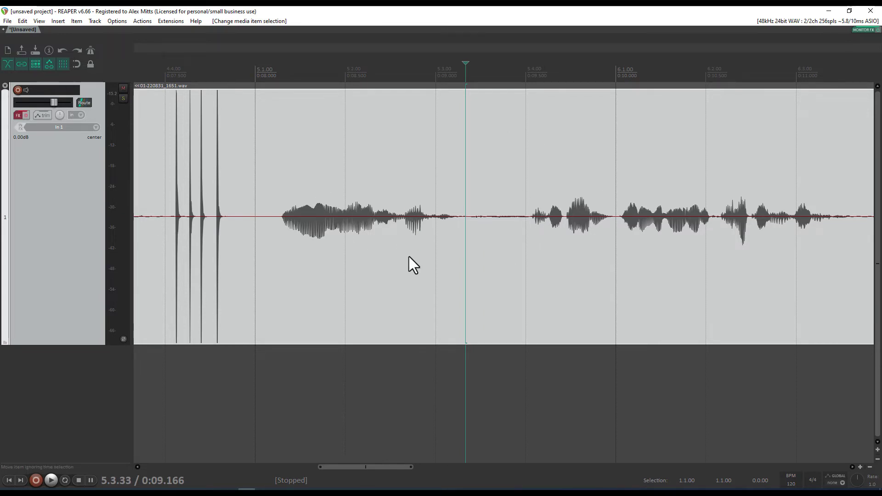
click(535, 212)
scroll(533, 225, up, 5)
click(470, 197)
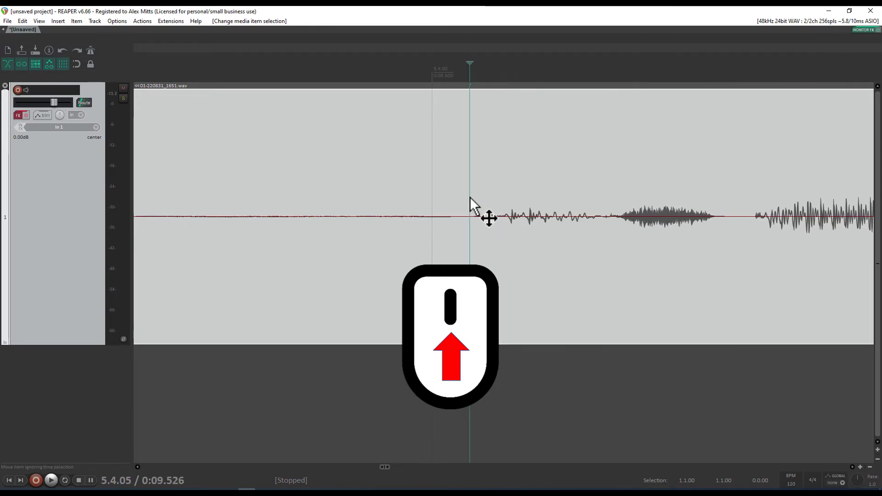
scroll(486, 218, down, 5)
scroll(522, 231, up, 7)
scroll(526, 222, down, 5)
scroll(525, 221, up, 5)
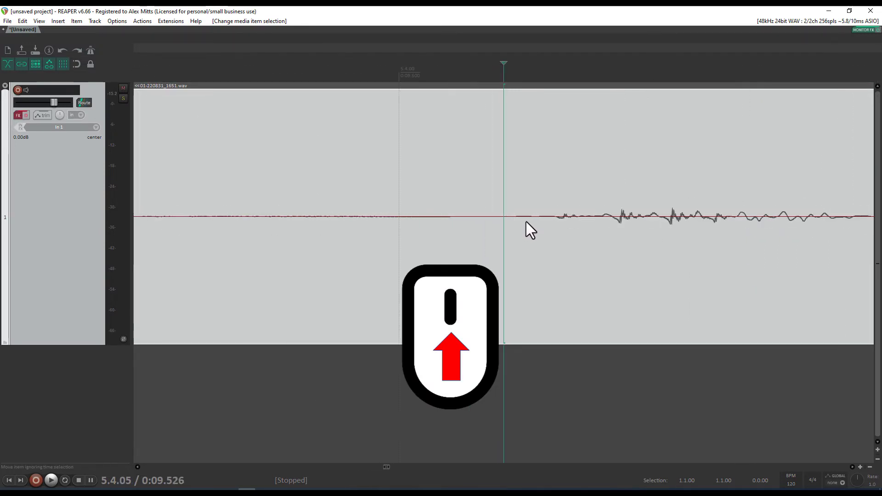
scroll(526, 221, down, 5)
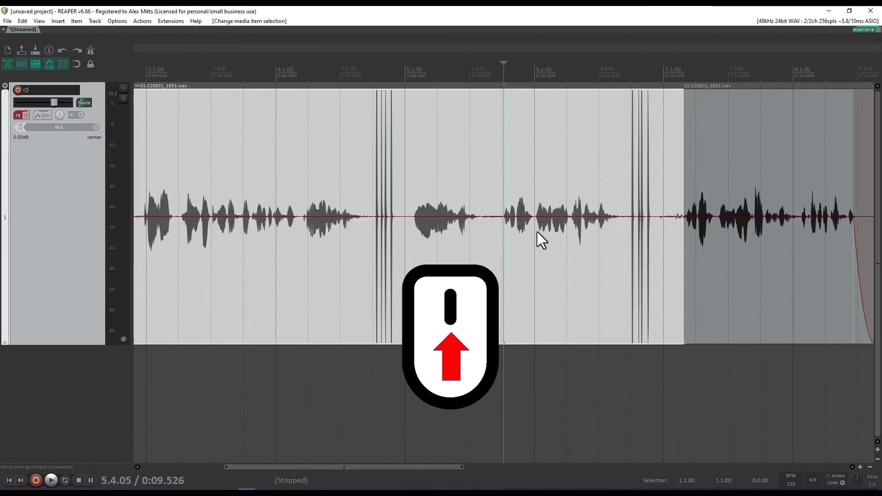
key(space)
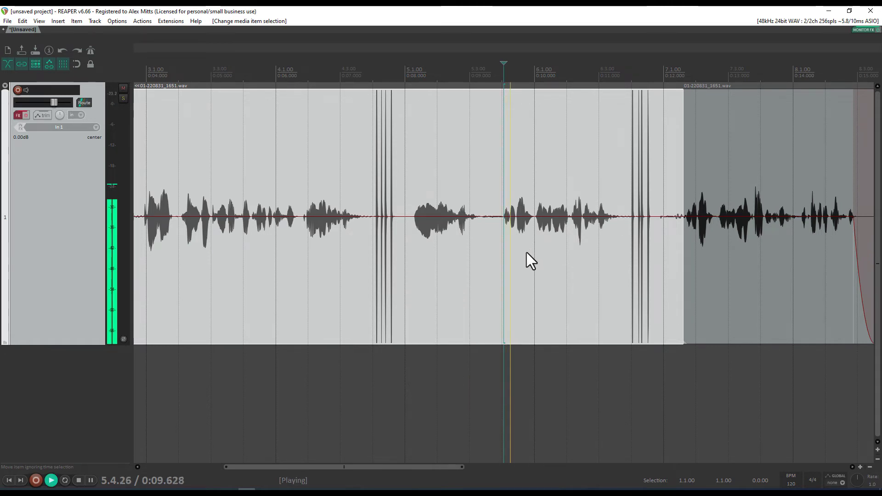
key(space)
scroll(510, 250, up, 8)
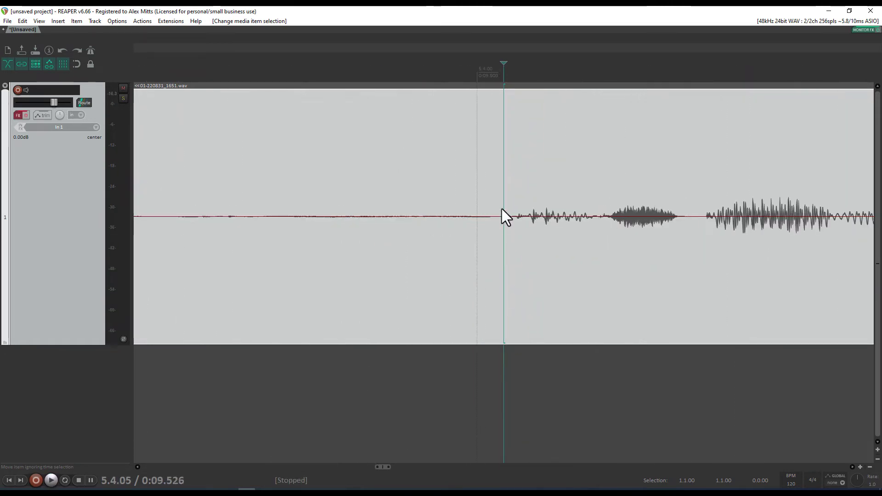
key(s)
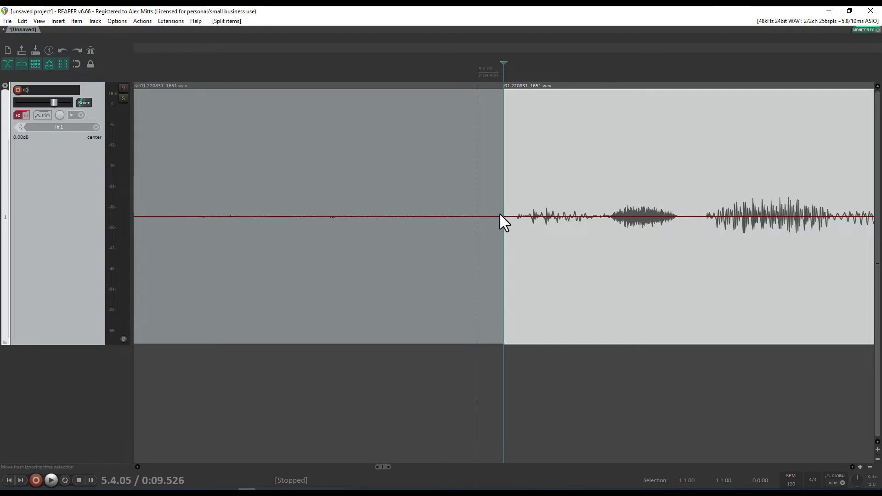
Delete the section between the two cuts and play across the new joint
key(Delete)
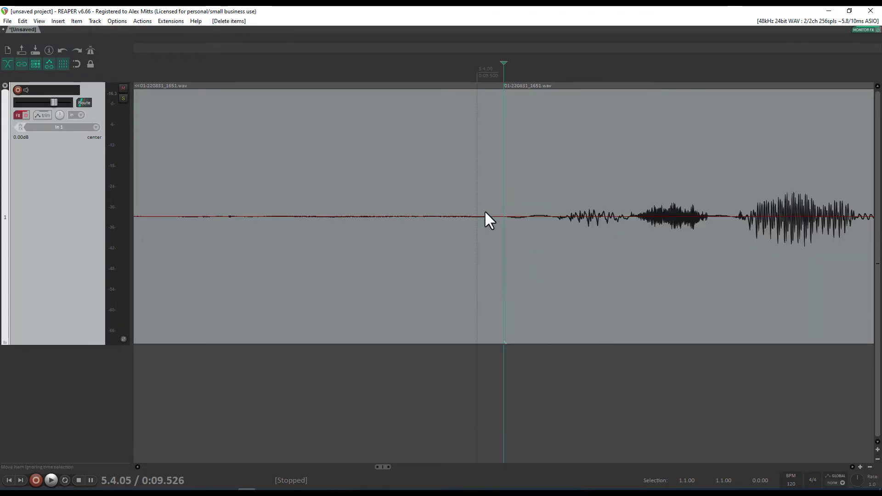
key(space)
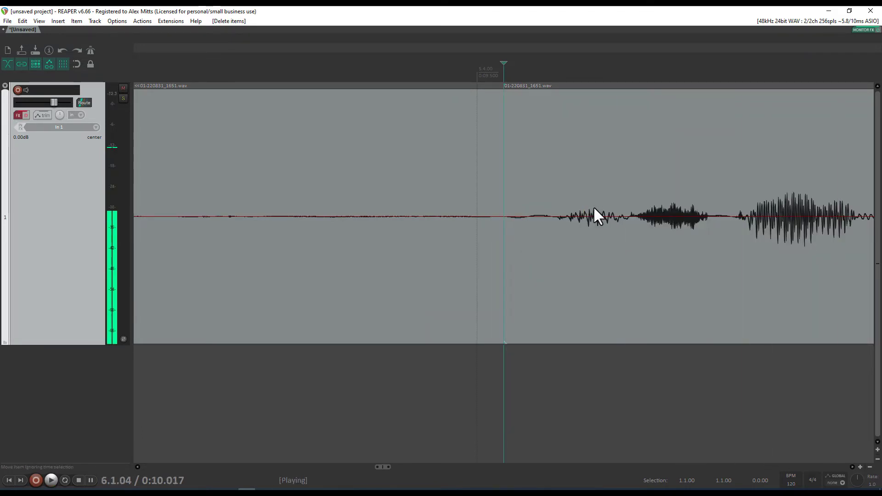
key(space)
scroll(531, 200, down, 3)
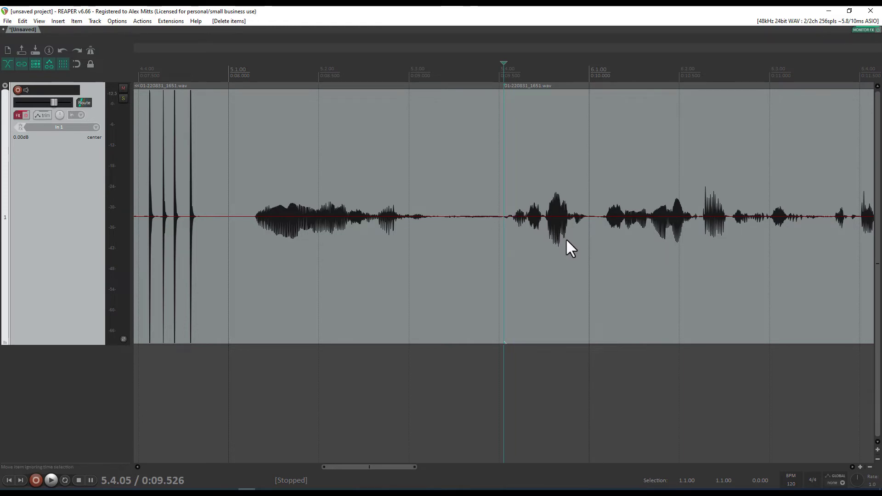
Try overlapping the later clip, undo the move, and audition the edit
drag(566, 238, 484, 238)
key(ctrl+z)
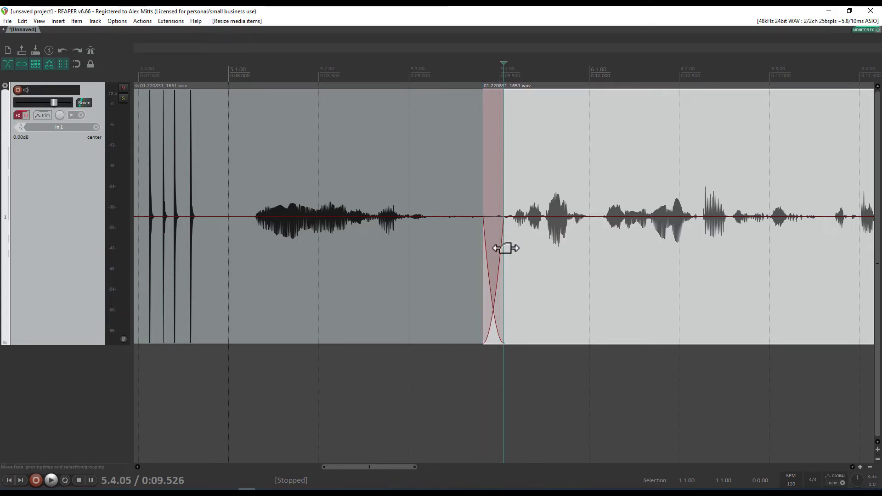
key(ctrl+z)
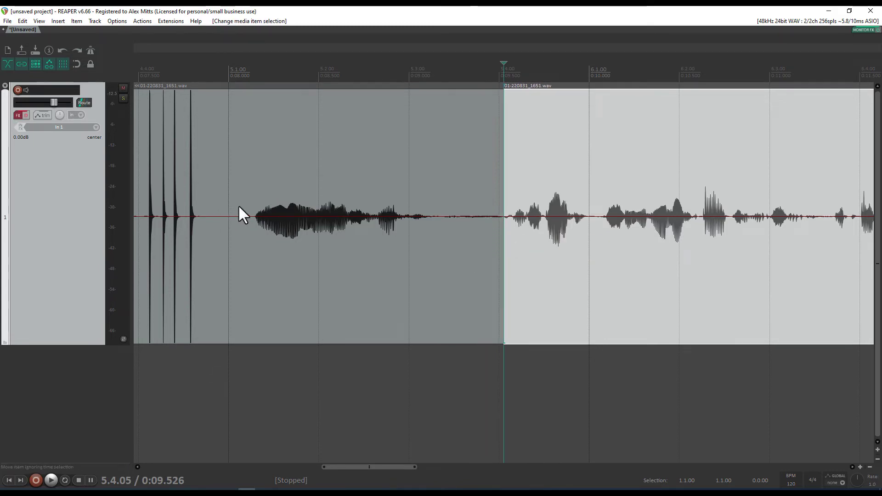
click(244, 206)
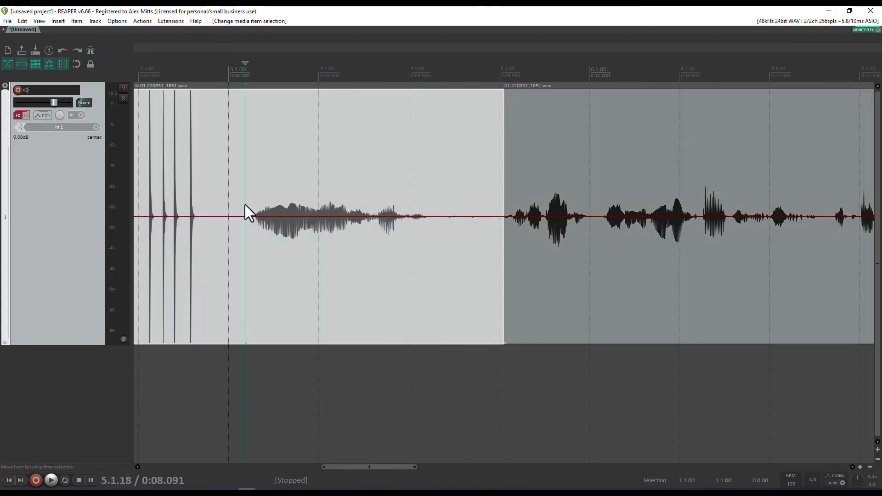
key(space)
key(space)
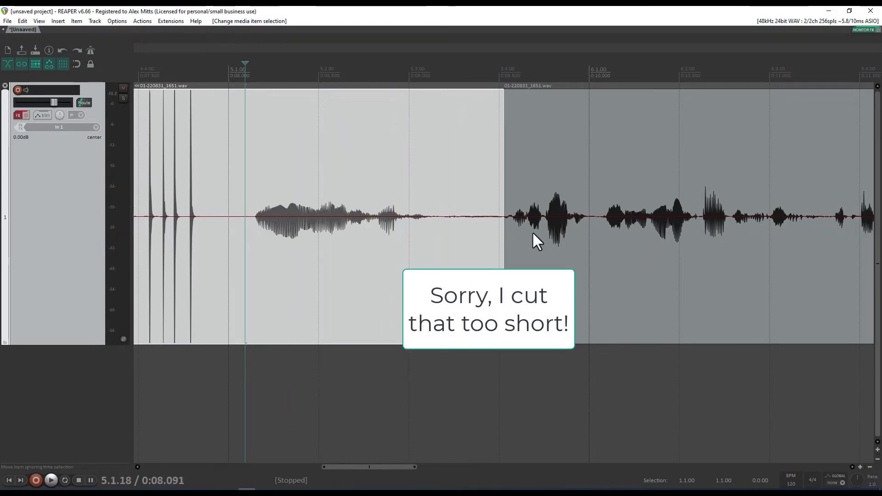
Shift the second clip slightly earlier over the join and play the join back
drag(535, 235, 529, 236)
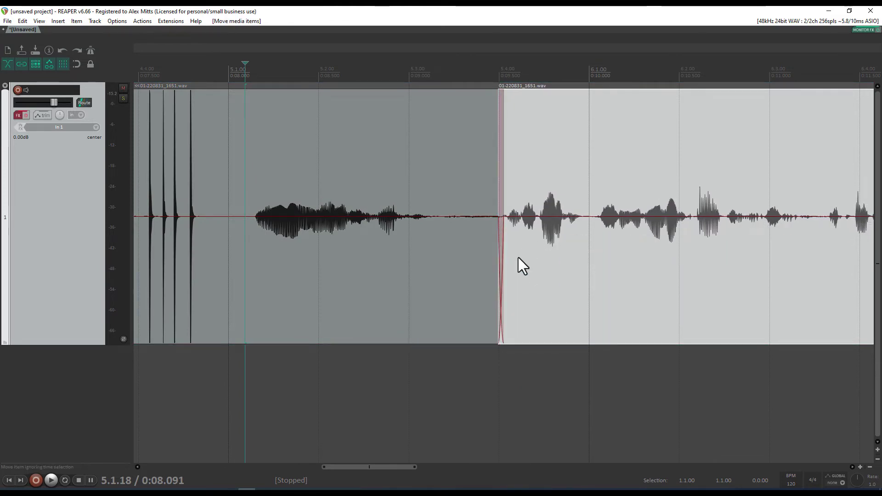
click(254, 198)
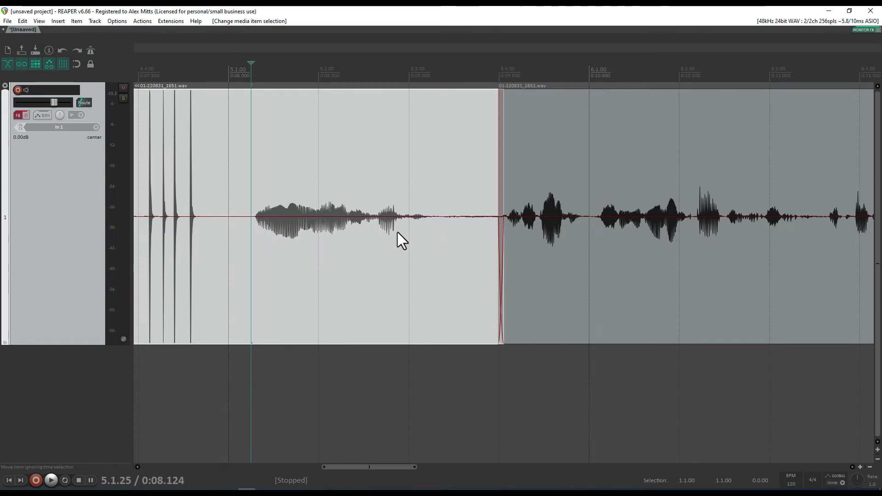
click(245, 201)
key(space)
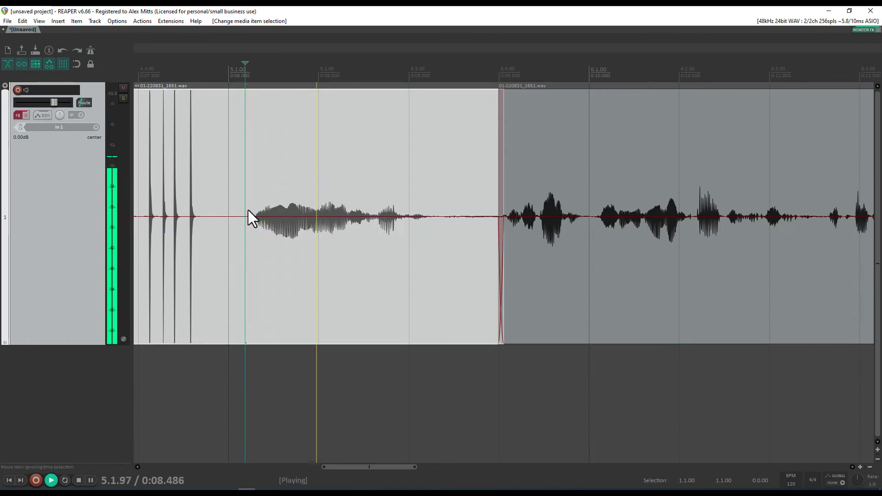
key(space)
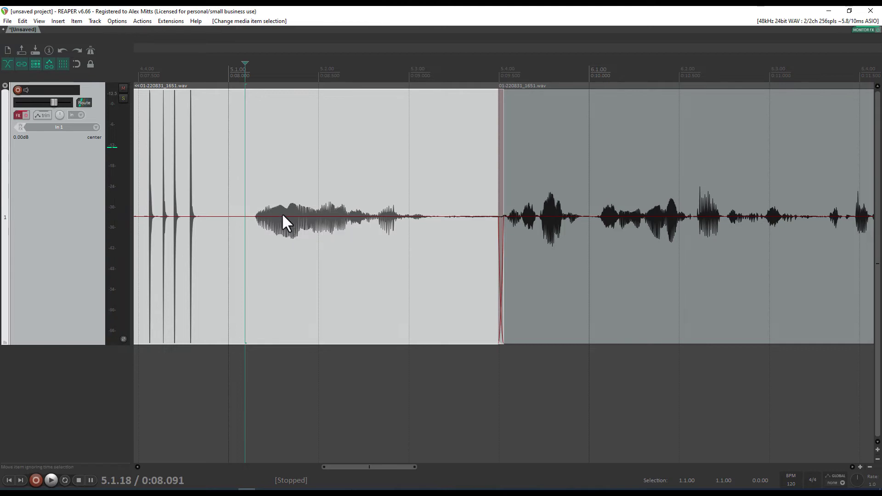
scroll(282, 216, left, 3)
click(432, 239)
scroll(436, 235, up, 5)
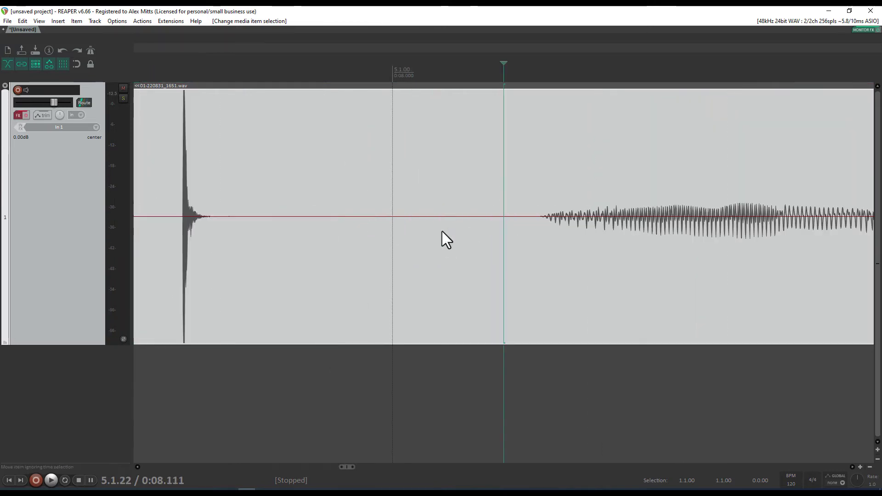
Split the clip just before the speech and audition the preceding section
click(512, 208)
key(s)
scroll(503, 213, down, 5)
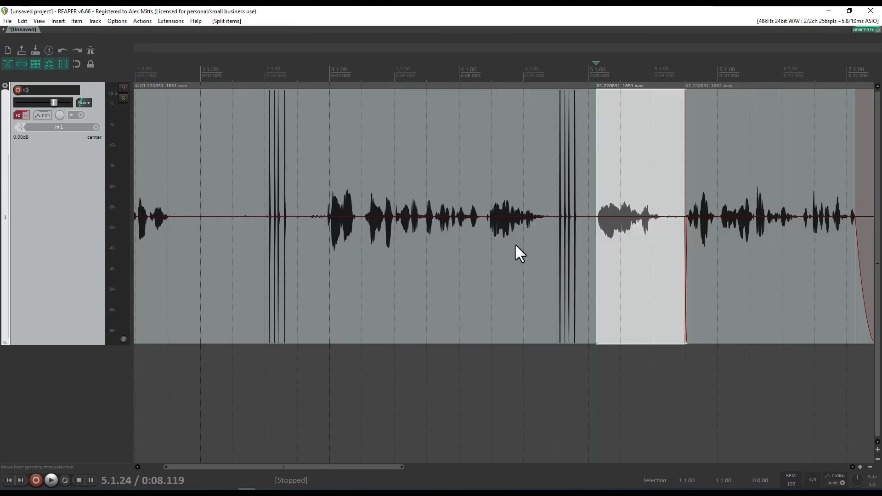
click(444, 241)
key(space)
key(space)
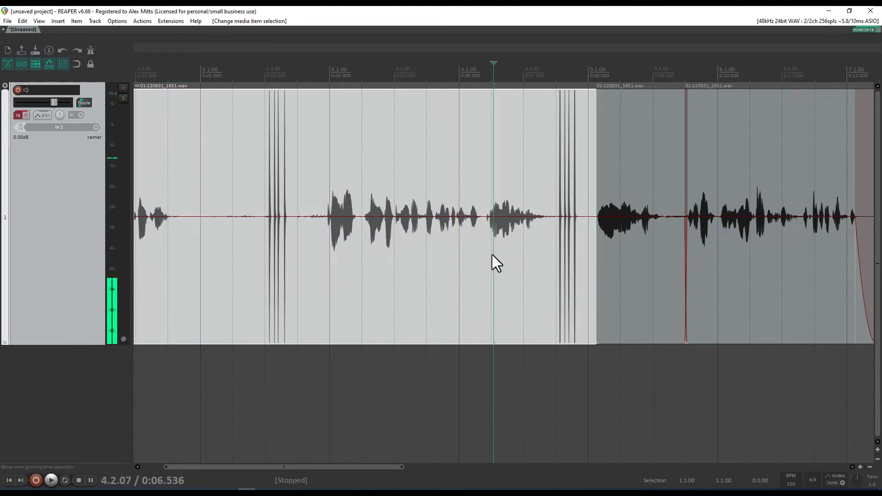
Split at the pause, slide the later clip left to close the gap, and check the join
scroll(492, 255, up, 5)
click(398, 211)
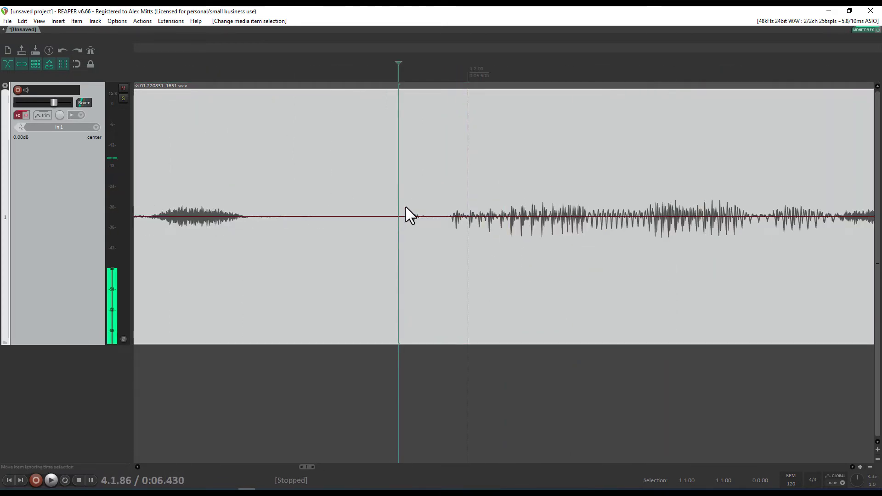
click(407, 209)
scroll(472, 235, up, 3)
key(s)
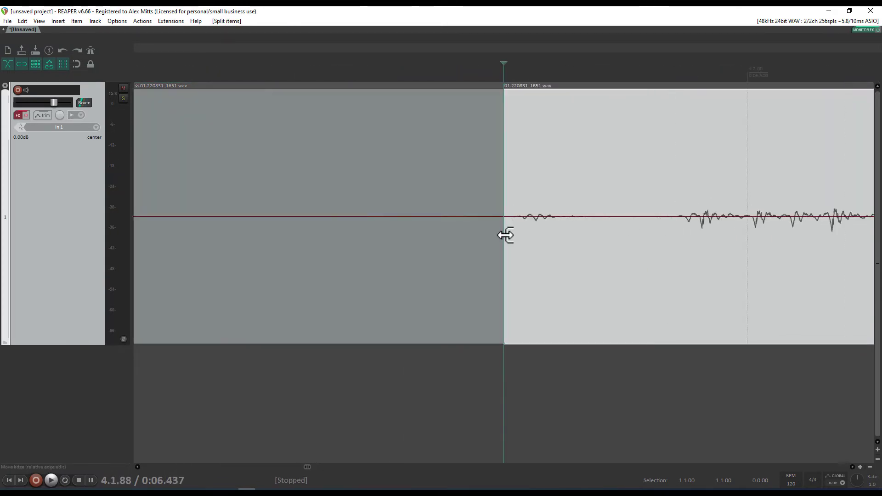
scroll(505, 235, down, 3)
mouse_move(540, 244)
mouse_down()
mouse_move(558, 243)
mouse_move(542, 242)
mouse_up()
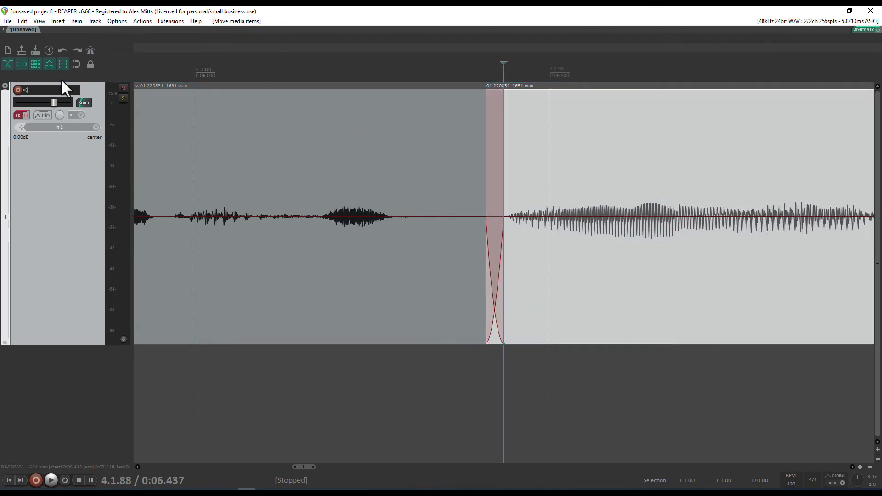
scroll(529, 248, down, 3)
click(380, 250)
key(space)
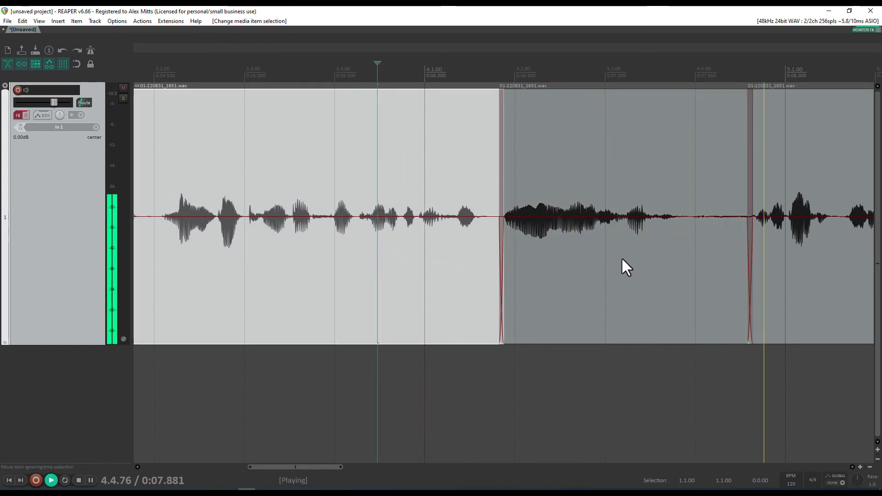
key(space)
Make another split just before the speech and check it by playback
scroll(456, 246, left, 5)
click(509, 219)
scroll(512, 219, up, 5)
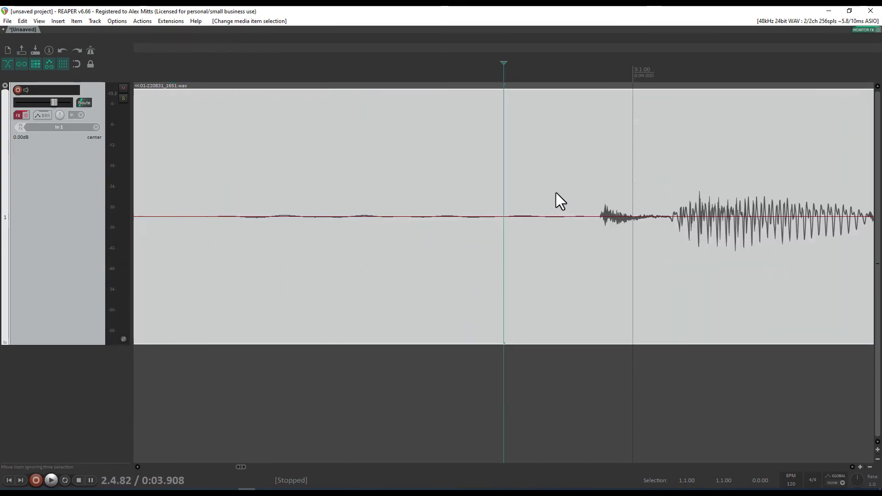
click(566, 230)
key(s)
scroll(545, 257, down, 6)
key(space)
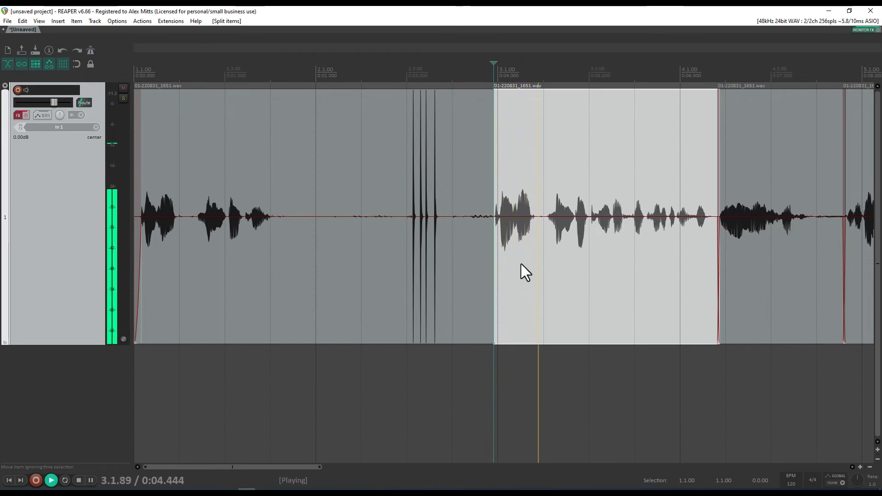
key(space)
Ripple-cut the unwanted opening clip containing the count-in clicks
click(187, 373)
key(space)
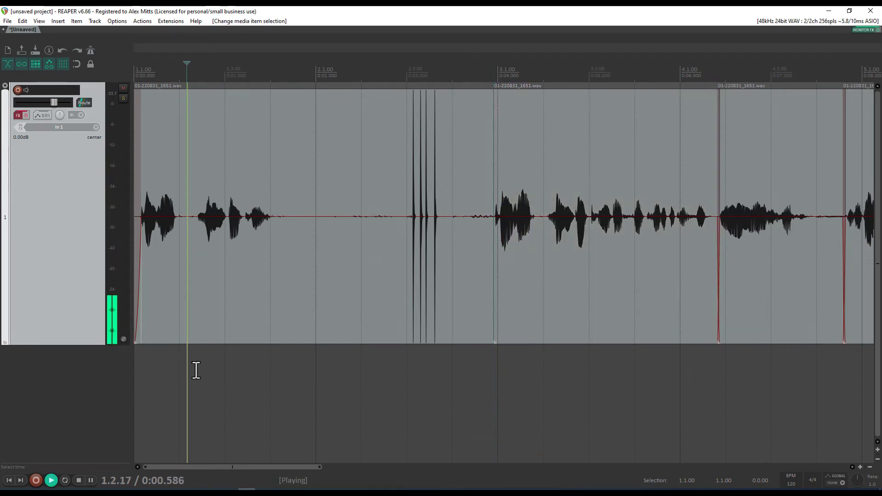
key(space)
click(235, 312)
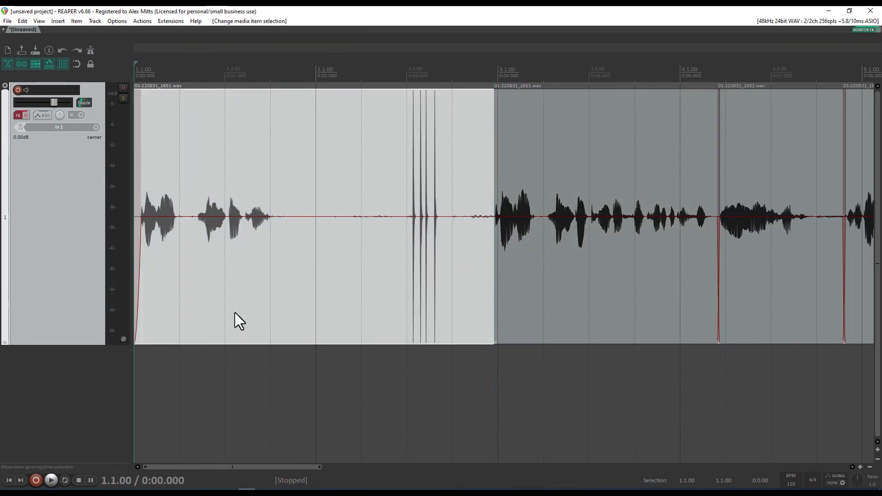
key(space)
click(453, 363)
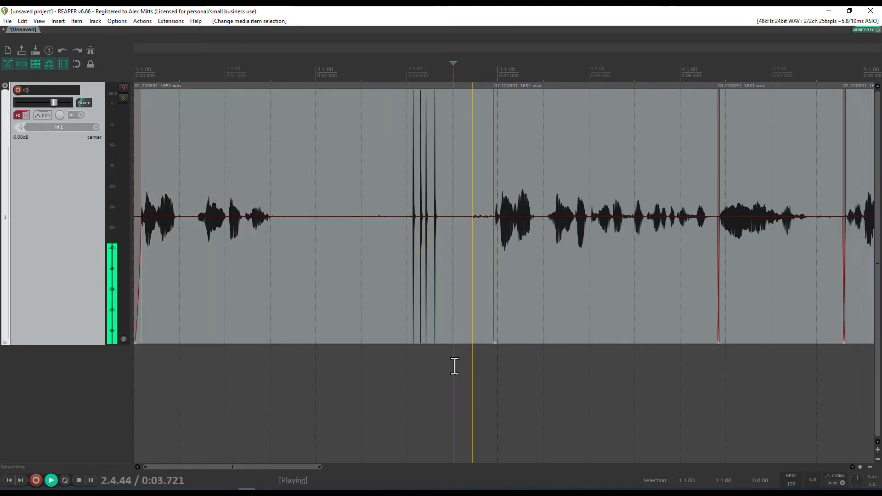
key(space)
click(257, 290)
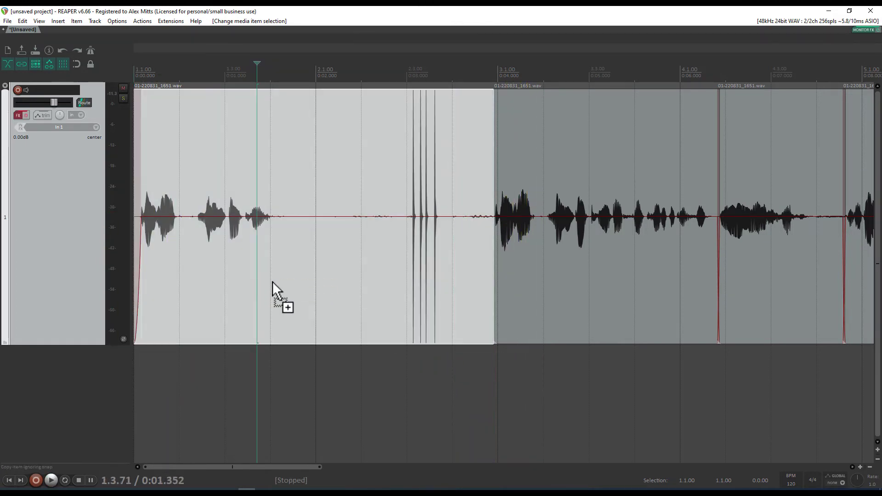
key(ctrl+x)
Add a fade-in to the start of the new first clip
click(145, 250)
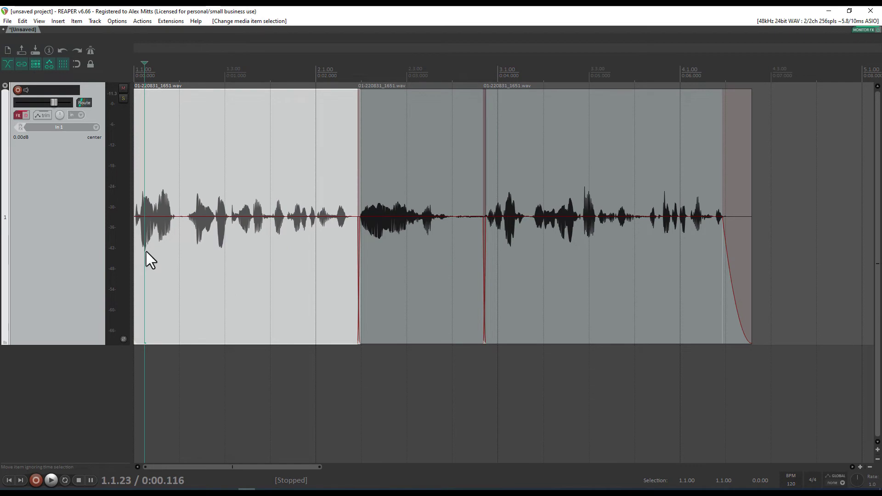
scroll(195, 271, up, 5)
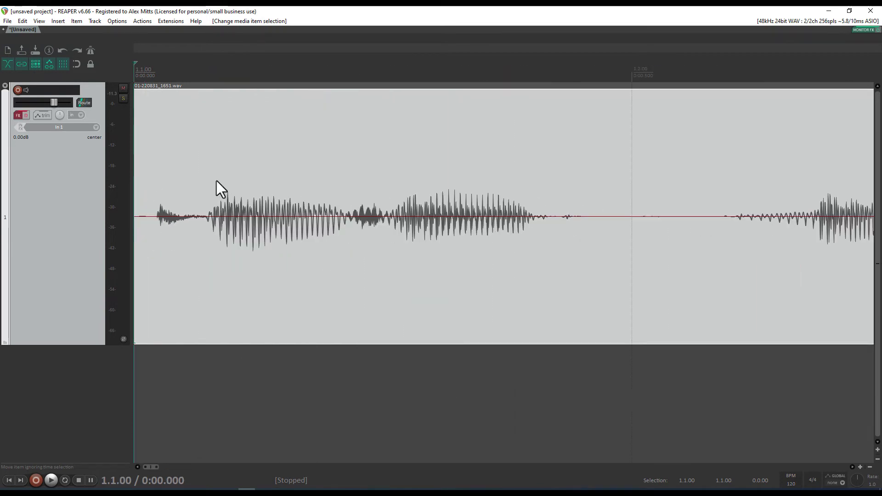
drag(138, 91, 152, 110)
Play back the trimmed voiceover and set the edit cursor in the middle clip's trailing pause
scroll(193, 161, down, 6)
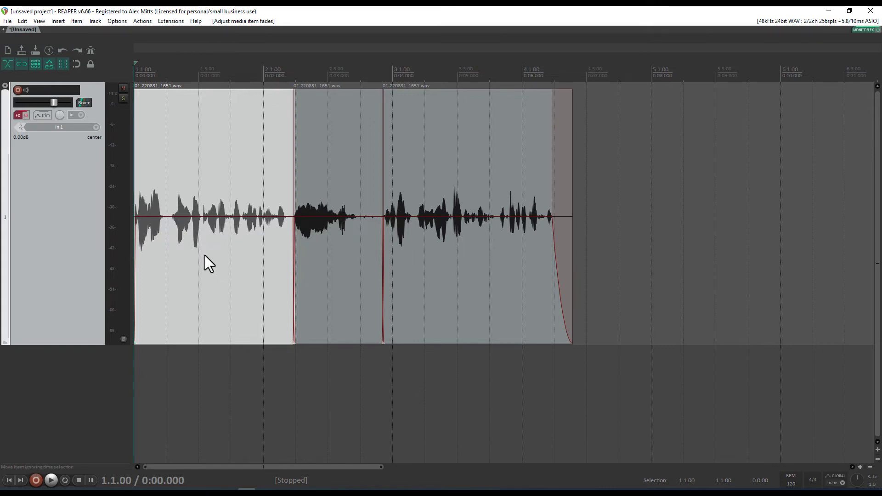
key(space)
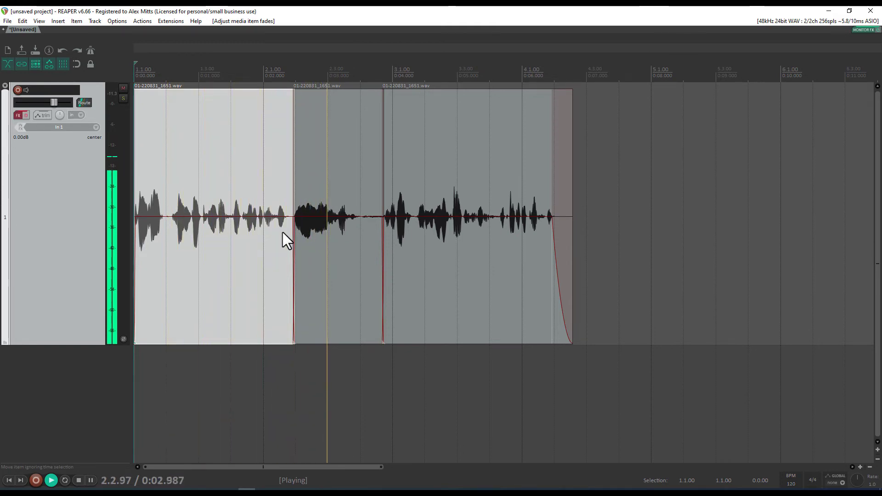
key(space)
click(368, 218)
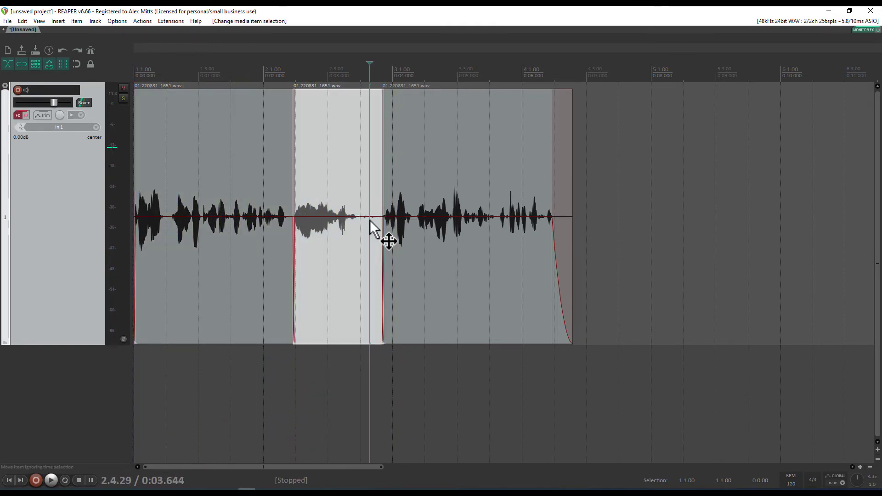
scroll(367, 221, up, 6)
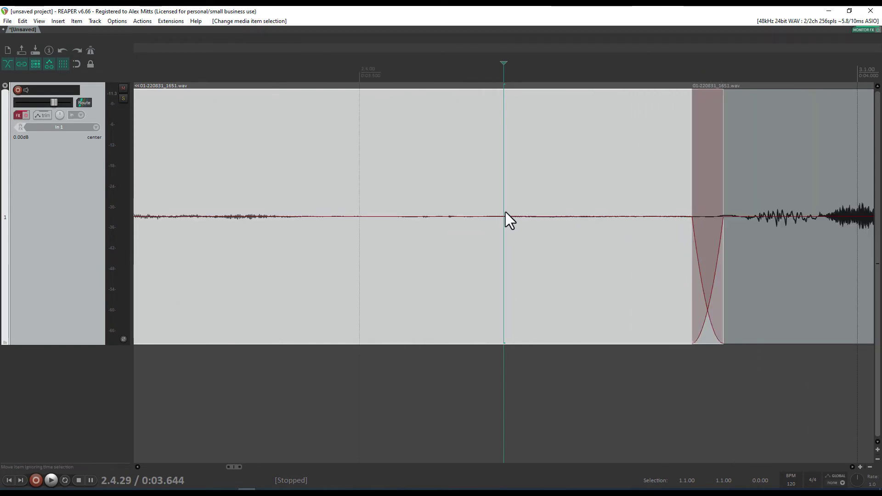
scroll(505, 216, down, 3)
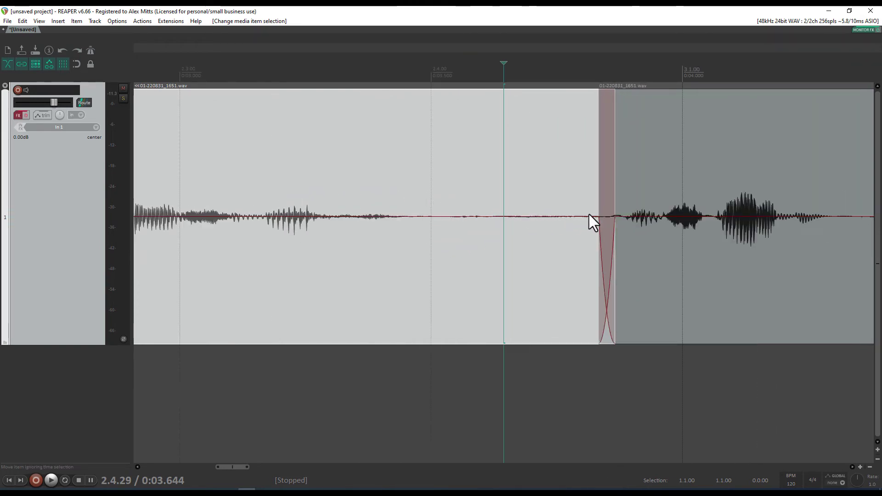
click(448, 205)
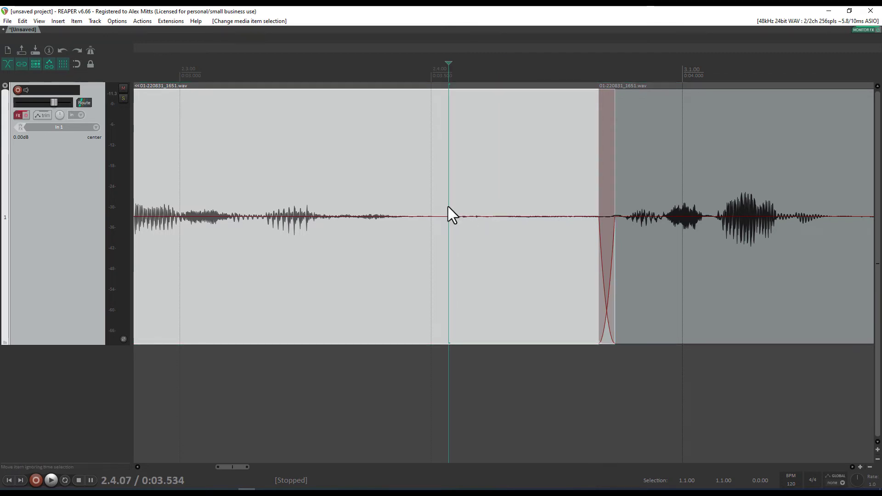
Split the clip at the pause, extend the middle clip left into a crossfade, and lengthen its fade-in
key(s)
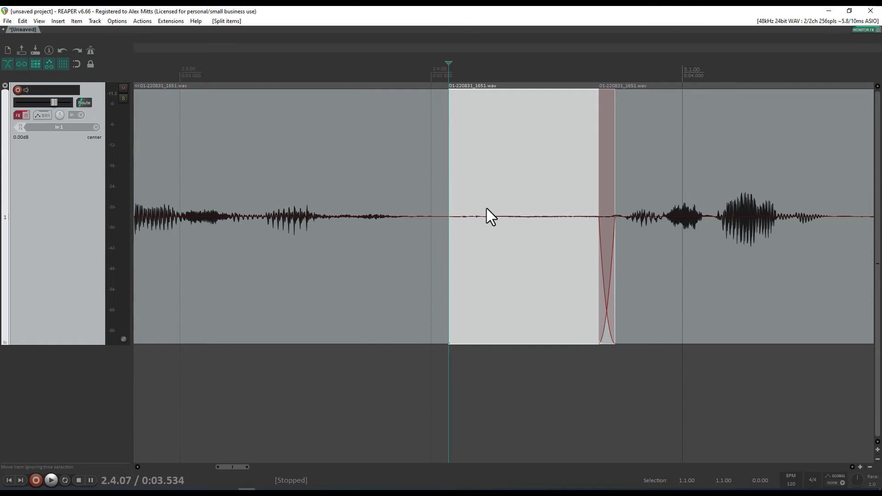
click(497, 172)
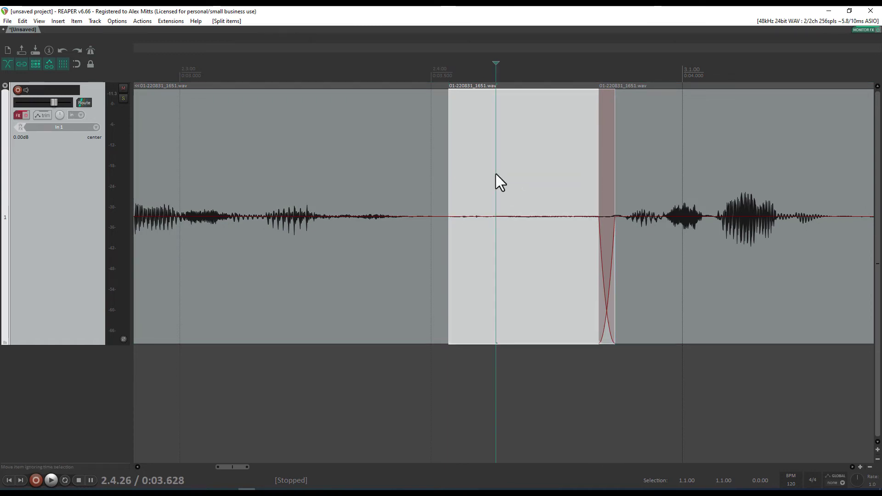
key(ctrl+alt+Left)
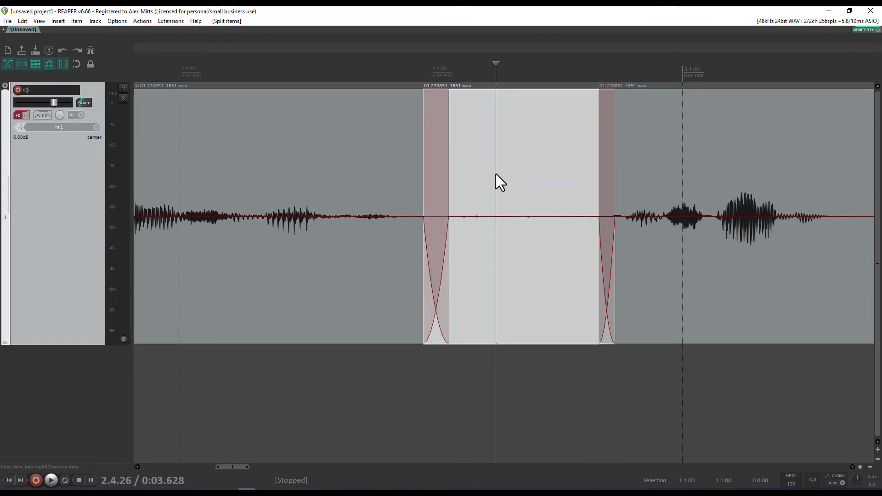
key(ctrl+alt+Left)
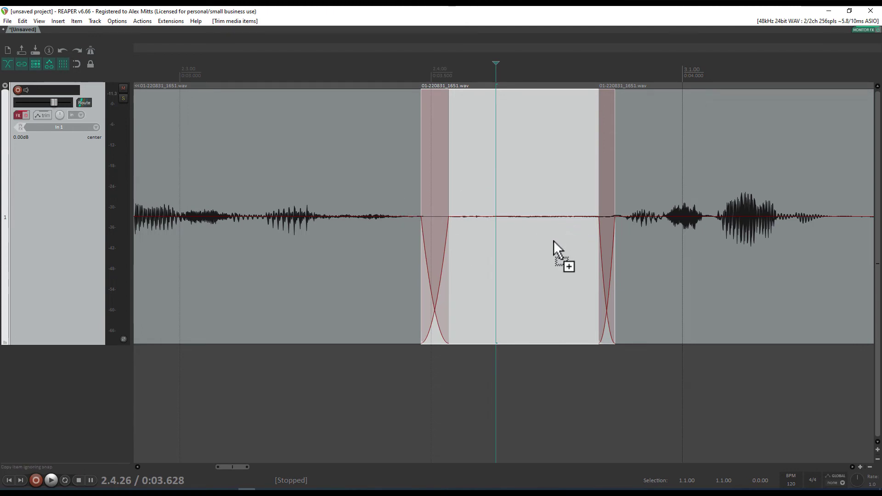
scroll(529, 220, down, 11)
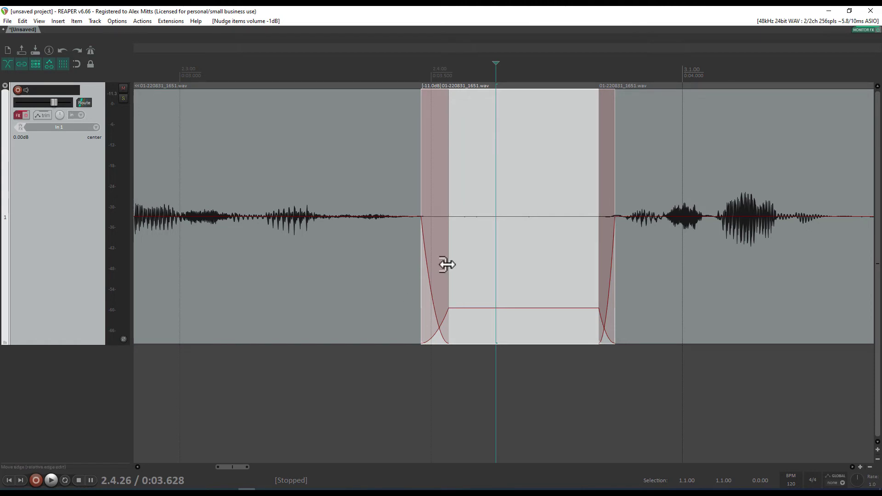
drag(447, 264, 487, 260)
scroll(495, 285, down, 3)
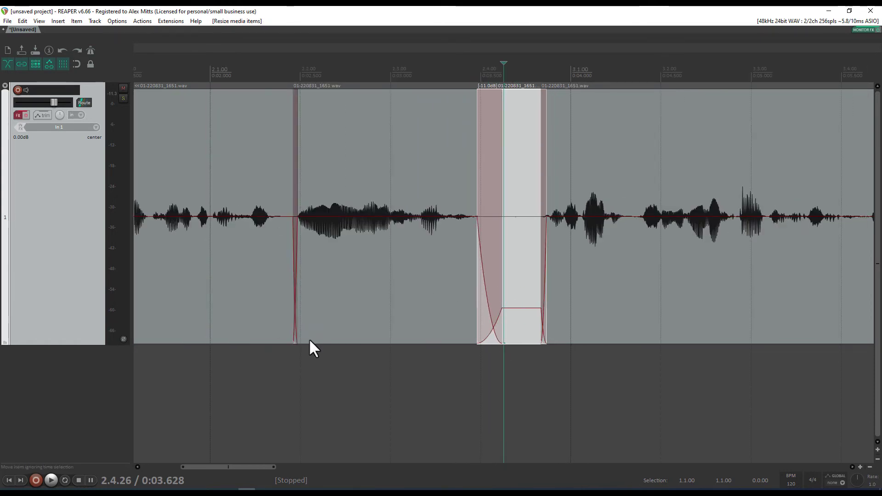
Preview the edit from the first clip and again from a later point
click(239, 342)
key(space)
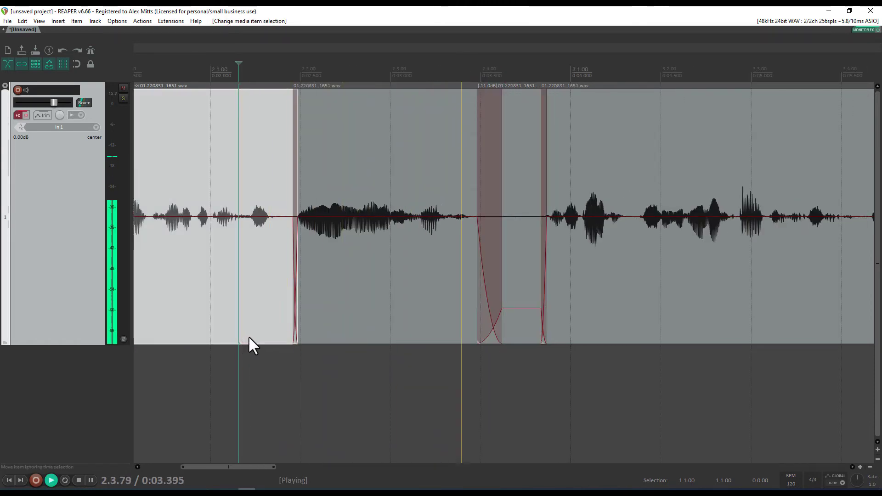
key(space)
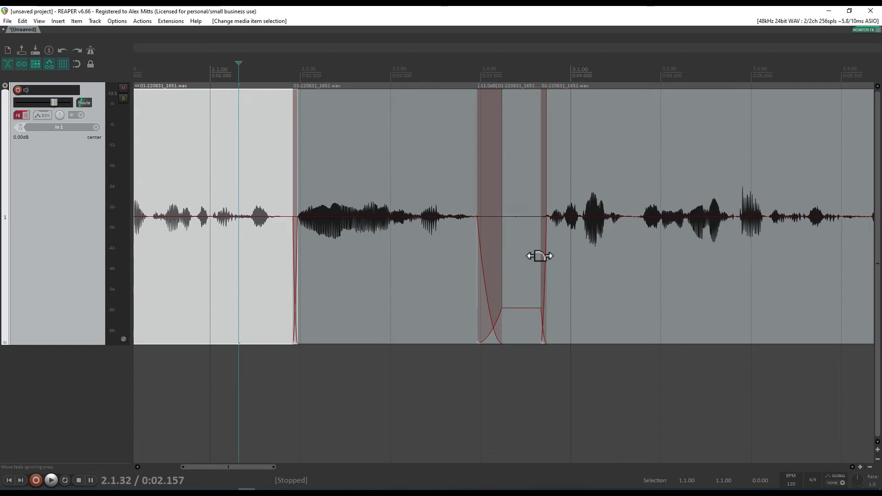
scroll(512, 267, right, 3)
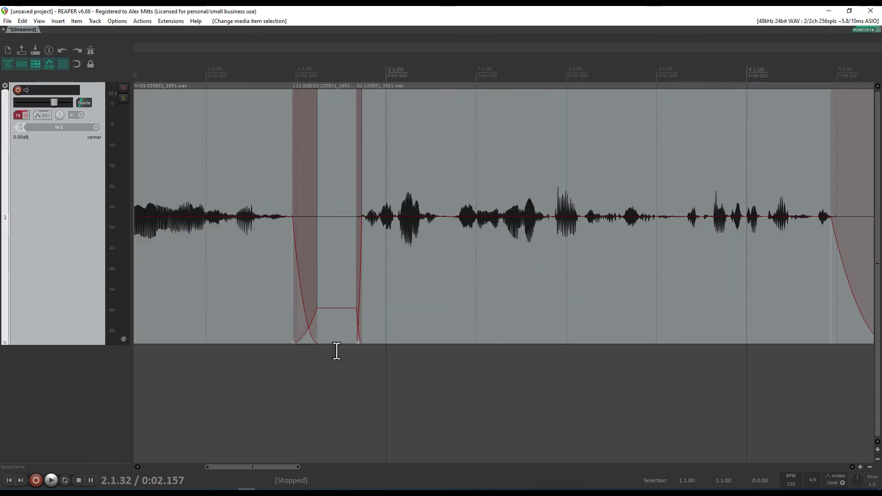
click(363, 375)
key(space)
scroll(467, 277, right, 4)
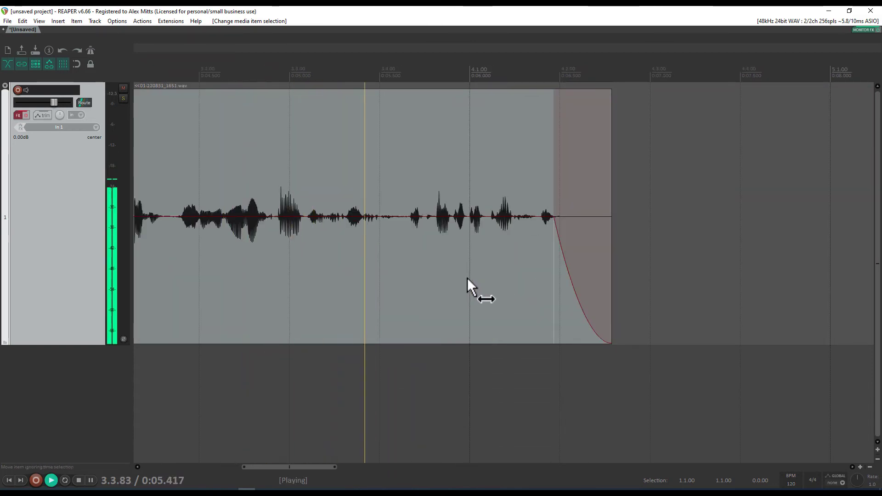
key(space)
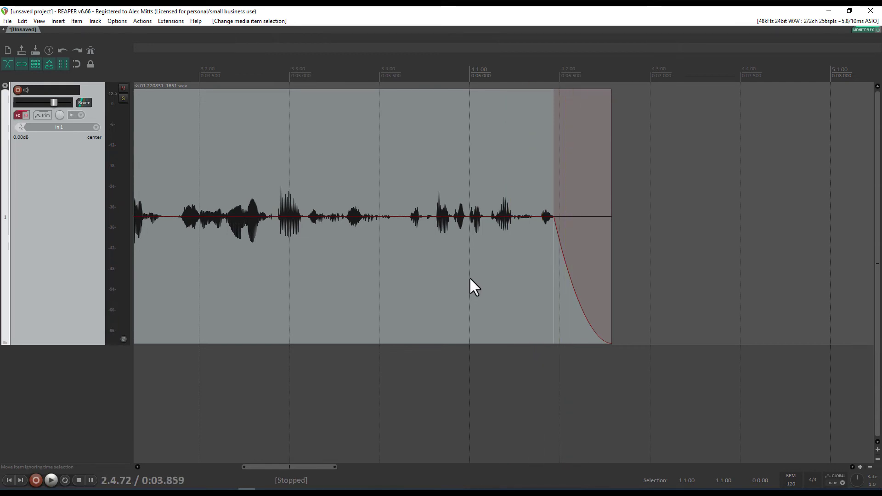
Select the final clip, return to the project start and open the render settings with Ctrl+Alt+R
click(470, 268)
scroll(471, 267, down, 3)
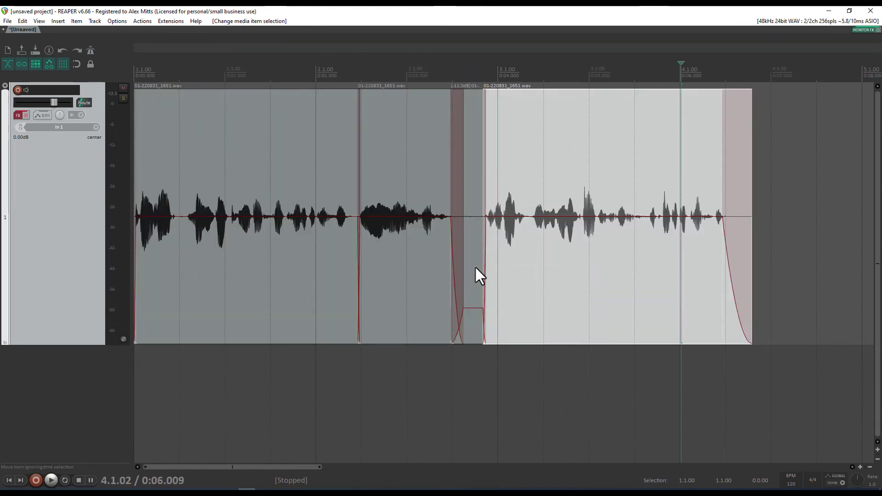
scroll(480, 275, down, 3)
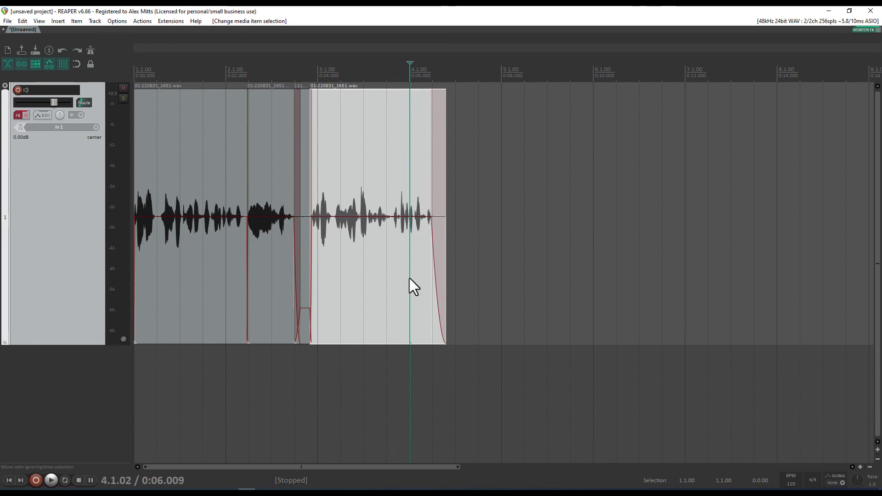
key(Home)
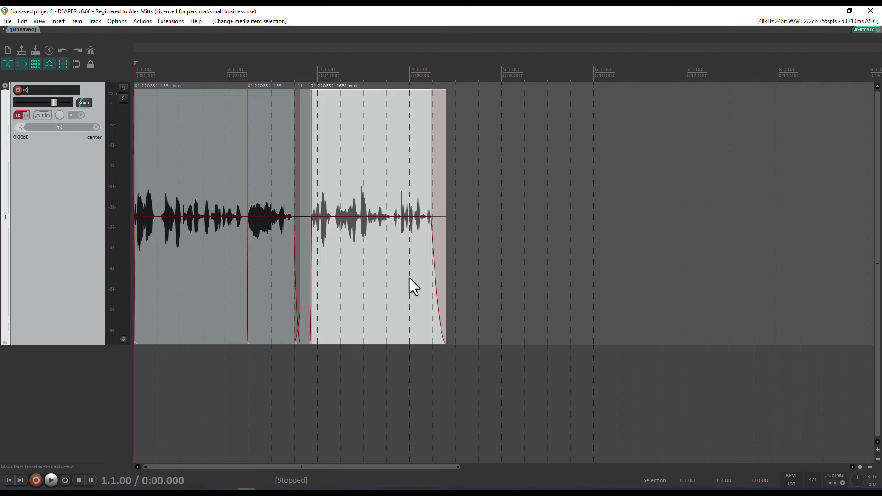
key(ctrl+alt+r)
key(ctrl+alt+r)
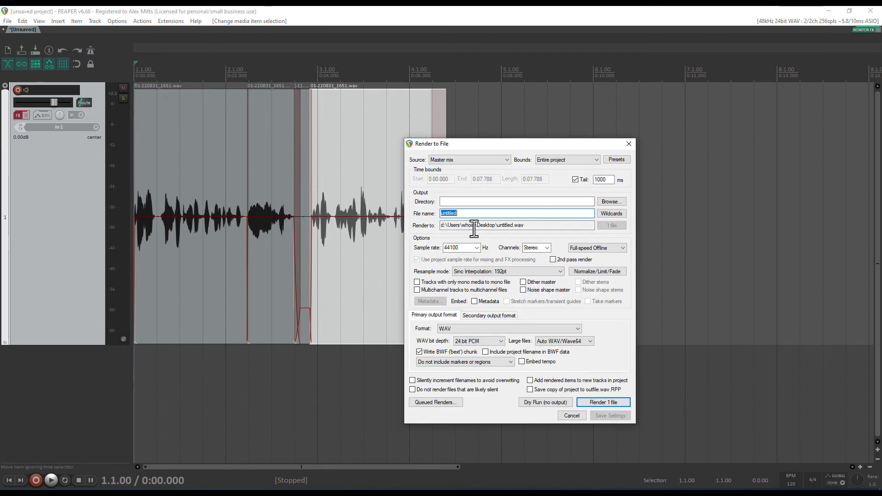
Apply the VDC preset from the render presets' All settings list
click(616, 159)
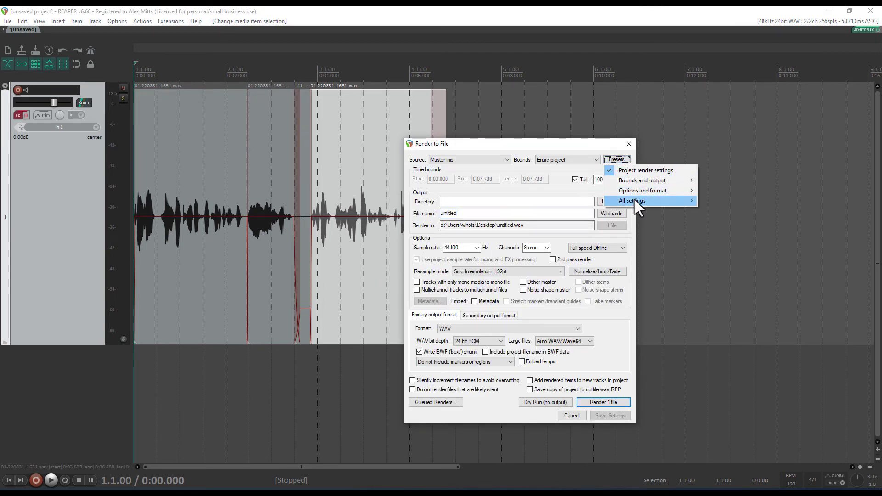
mouse_move(632, 200)
click(608, 158)
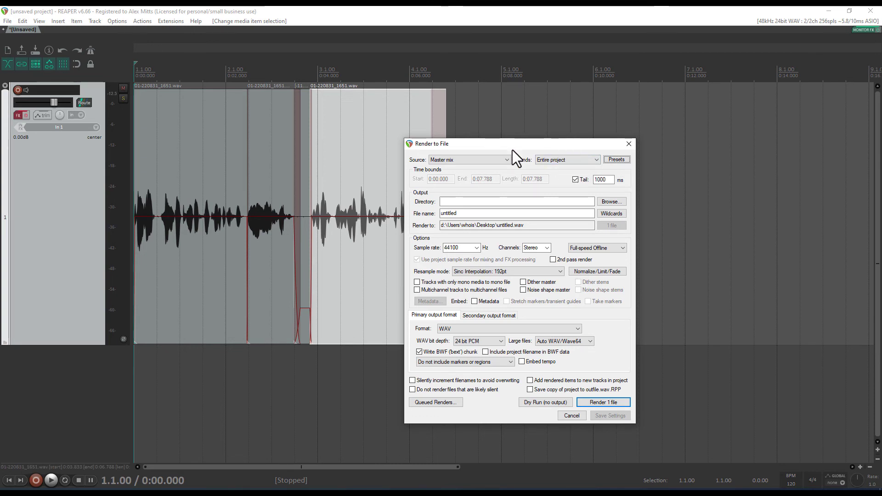
click(619, 162)
key(a)
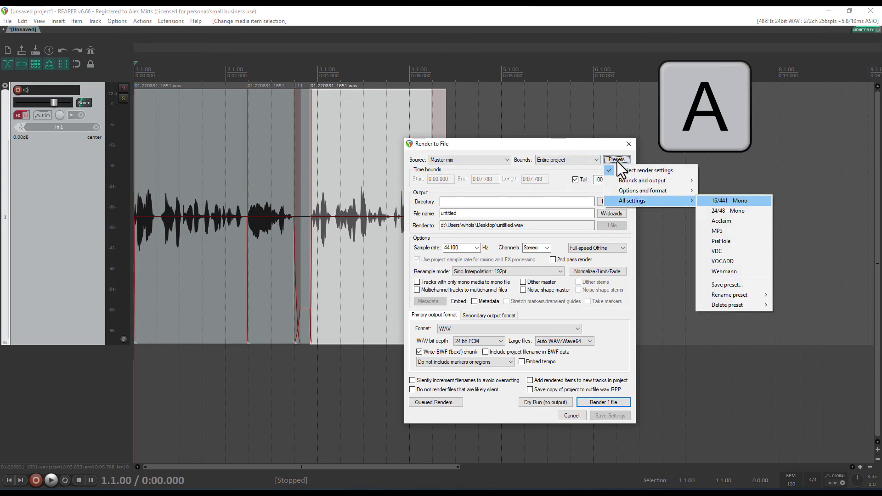
key(v)
key(Return)
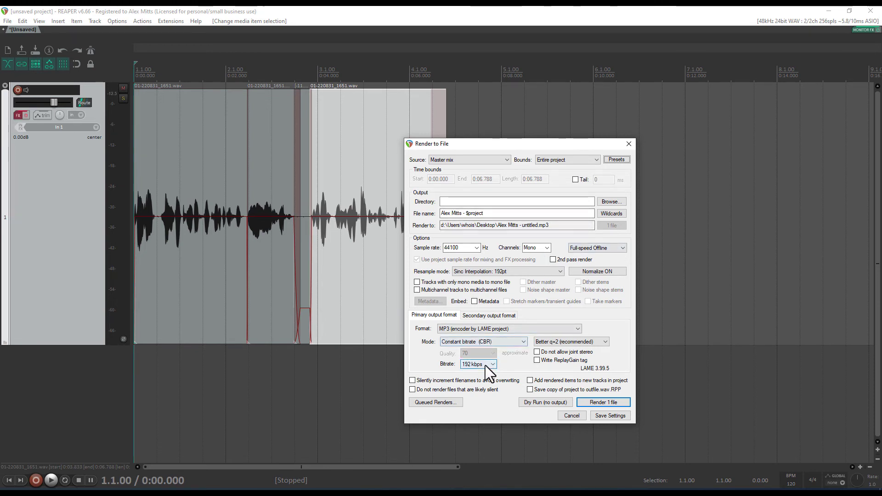
Enable normalization and render one normalized mono 192 kbps MP3 file
click(613, 271)
click(702, 282)
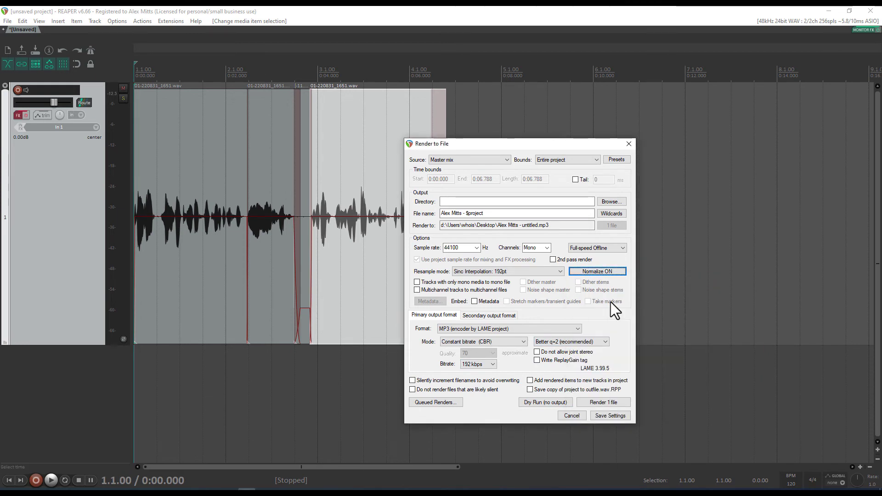
click(607, 401)
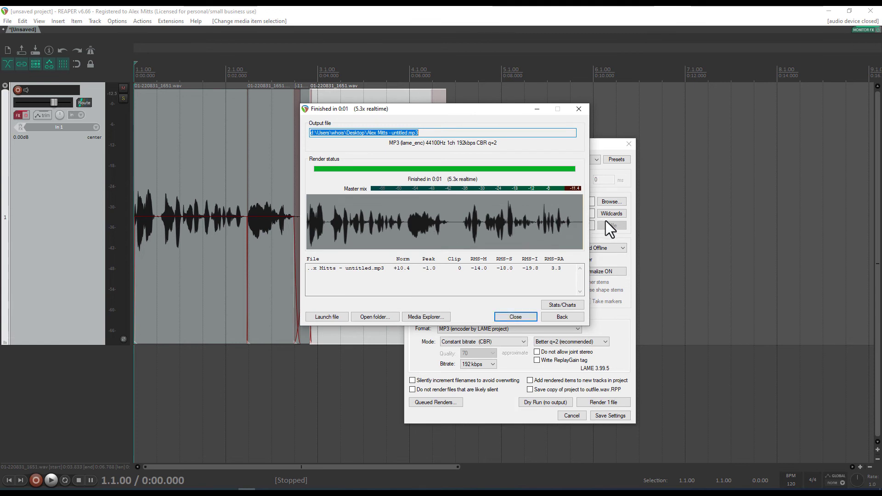
Dismiss the render summary and start a new project without saving the current one
click(515, 317)
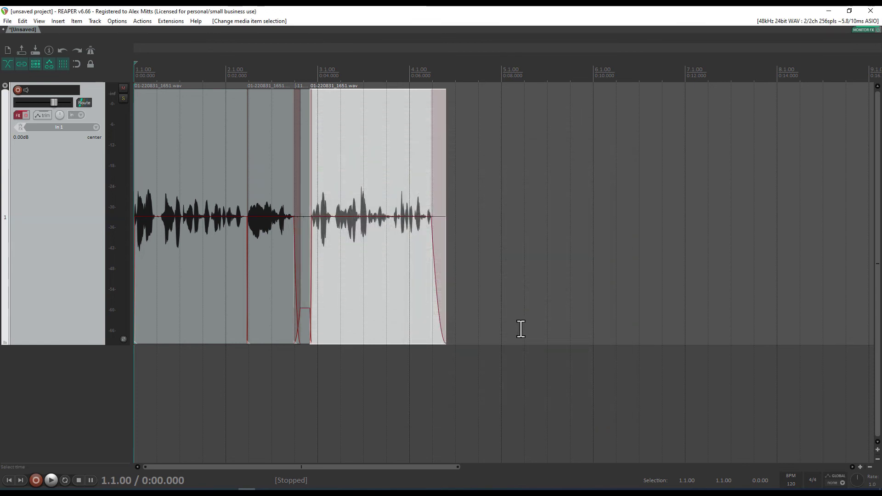
click(375, 236)
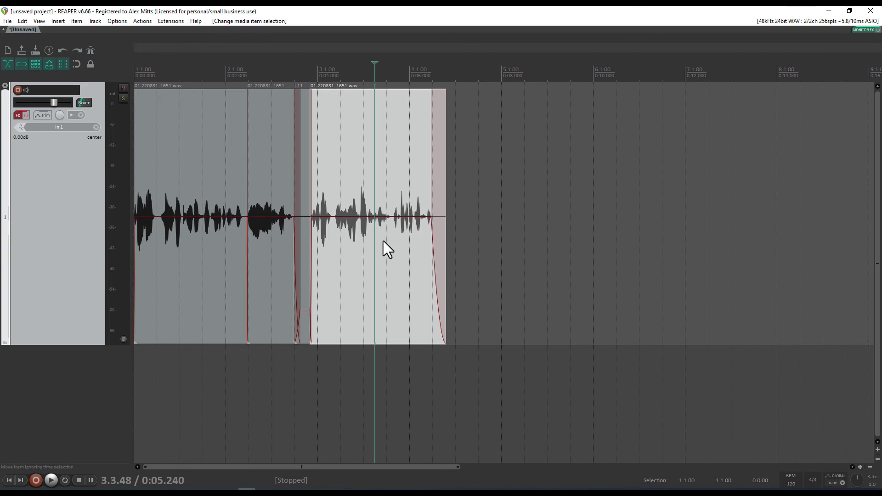
key(ctrl+n)
key(Right)
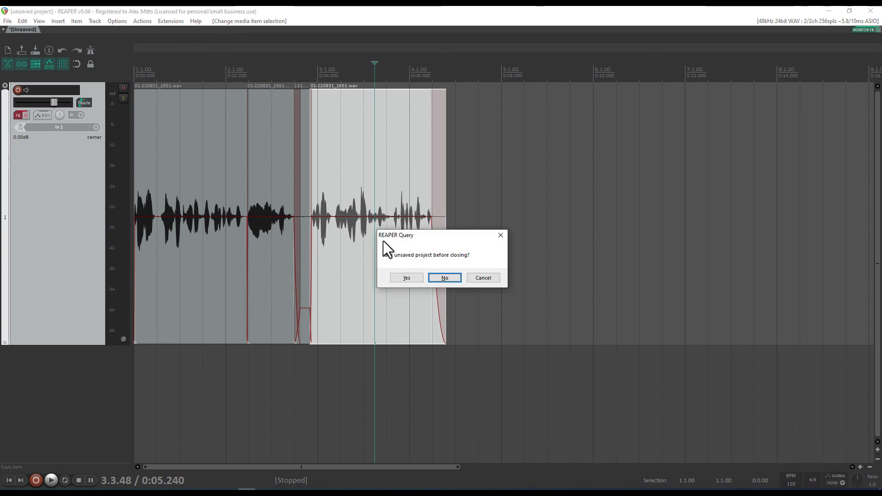
key(Return)
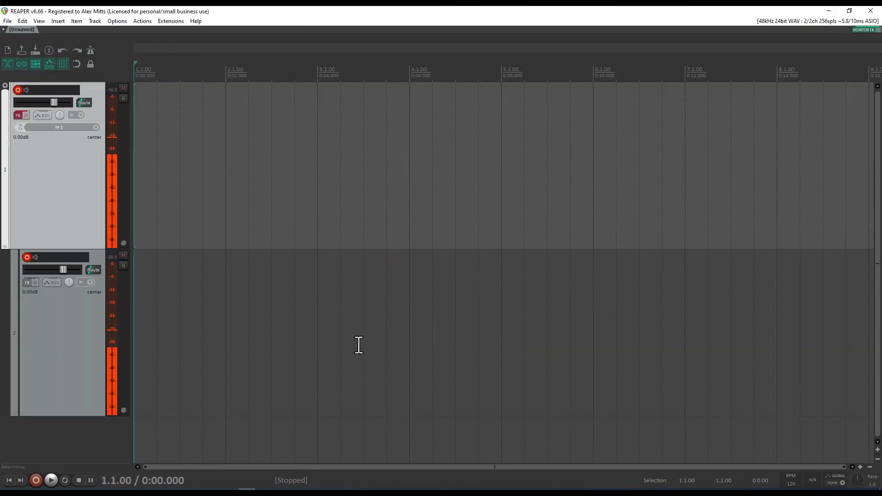
Record a new take while reading the script from Notepad, then stop recording
key(ctrl+r)
click(417, 492)
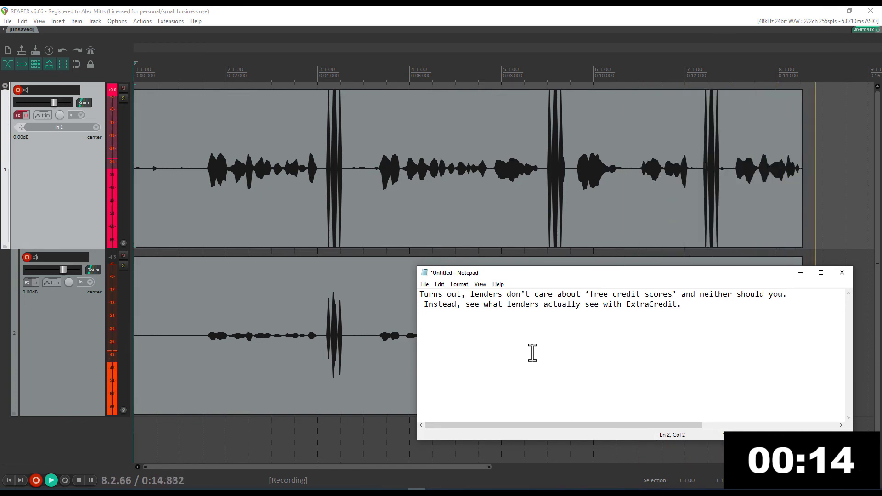
click(406, 346)
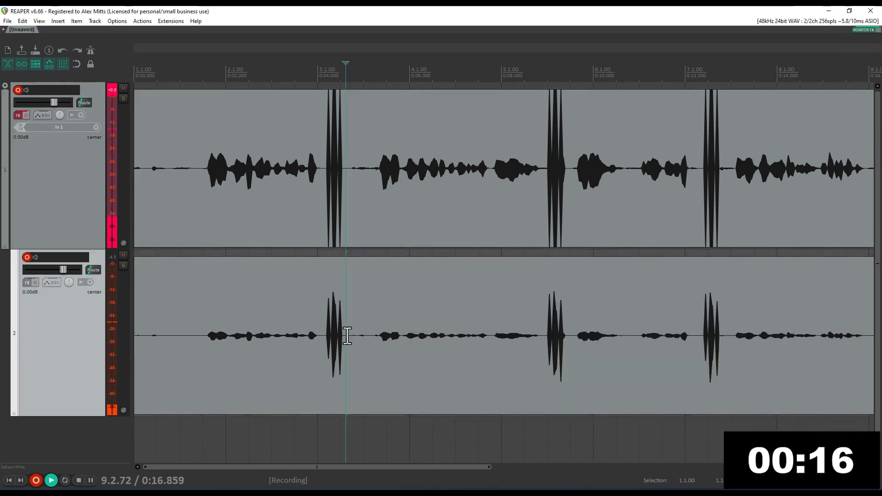
key(space)
Delete the second track's recording and remove the empty second track
click(406, 345)
key(Delete)
key(Delete)
key(Return)
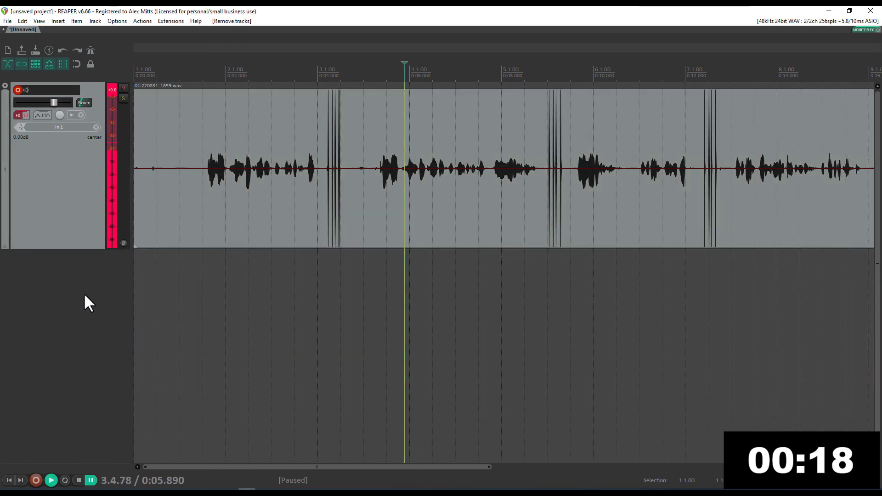
Enlarge the track, cut off the silent start of the take, and add a short fade-in
drag(77, 249, 79, 316)
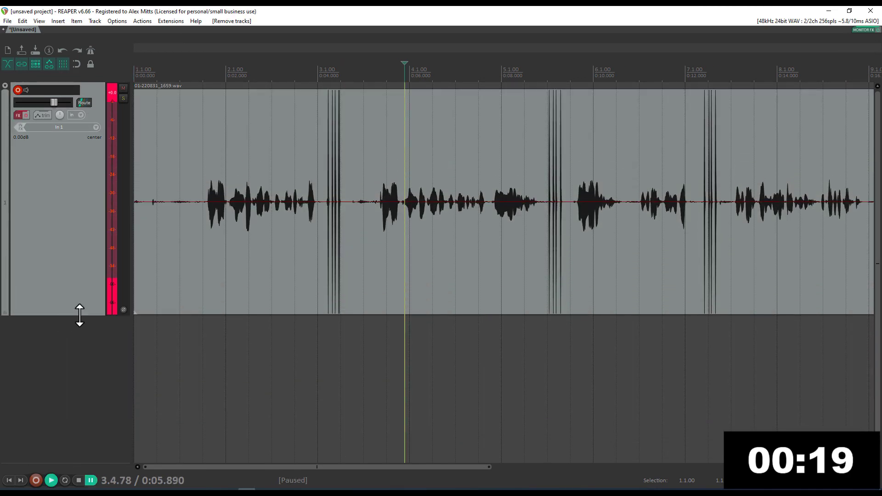
click(203, 177)
scroll(269, 244, up, 8)
click(534, 184)
key(s)
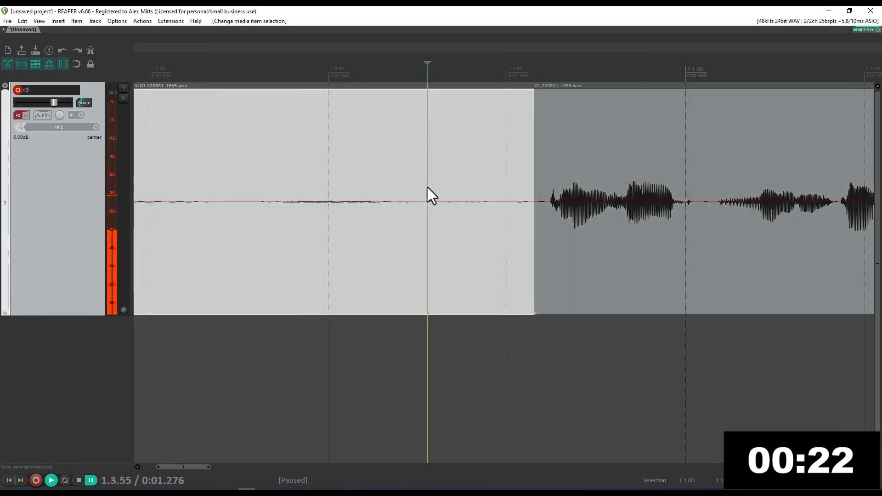
key(Delete)
key(Home)
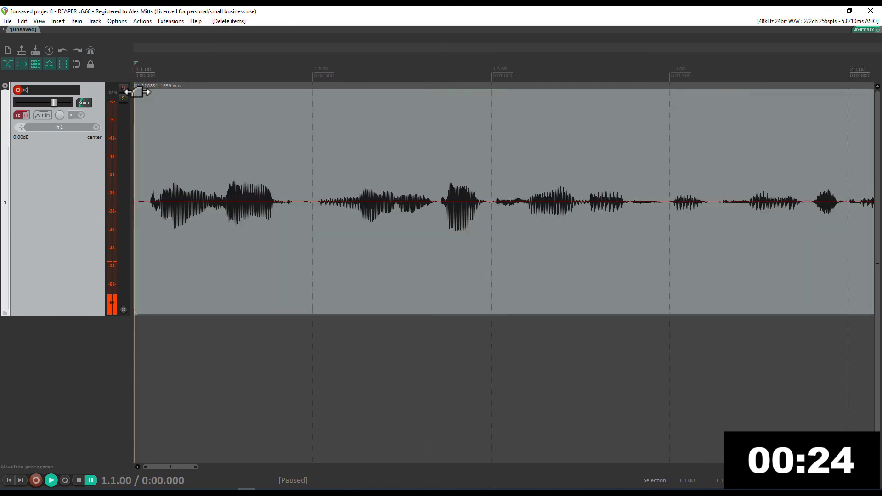
drag(137, 92, 143, 93)
Check the ending and remove the trailing silence after the final phrase
click(303, 195)
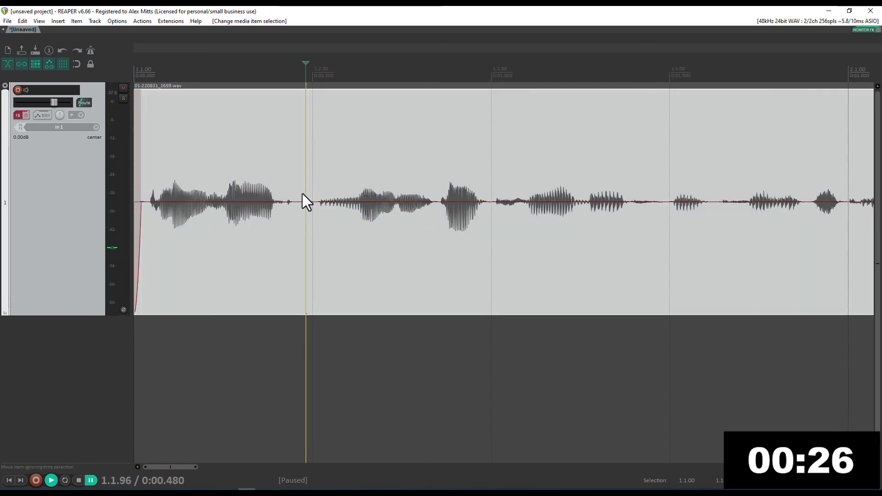
key(End)
click(219, 153)
key(space)
key(space)
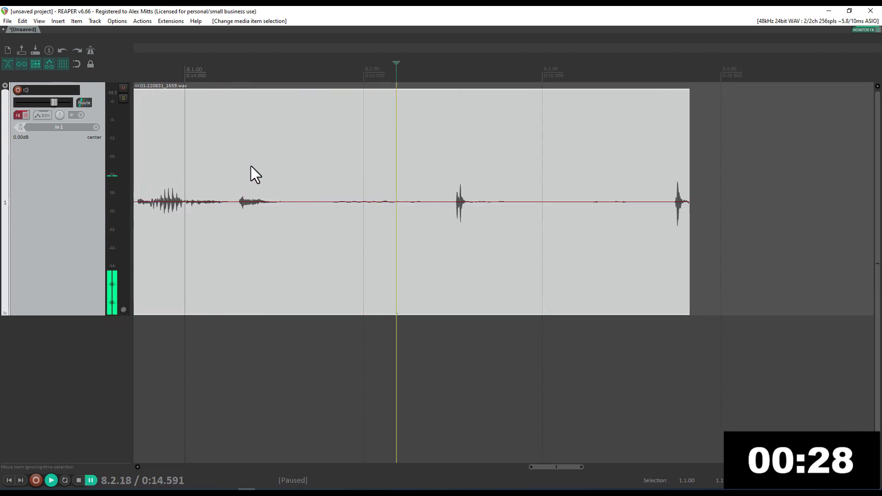
click(332, 160)
key(s)
key(Delete)
drag(330, 92, 274, 95)
Split the item at the mistake at 0:11.490
scroll(401, 181, down, 5)
scroll(467, 198, left, 4)
click(505, 205)
scroll(505, 205, up, 5)
click(461, 182)
key(s)
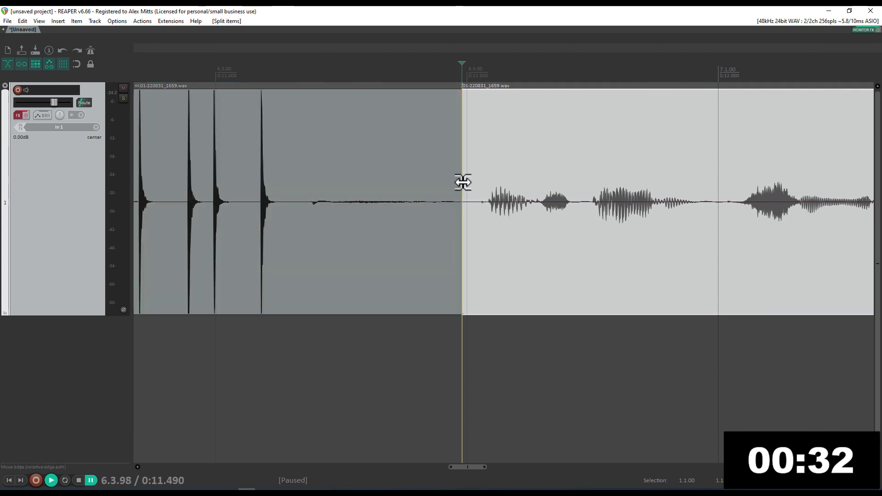
Cut out the flubbed section from 0:09.454 and slide the next phrase left to close the gap
scroll(461, 184, down, 5)
key(space)
key(space)
click(370, 336)
scroll(459, 290, up, 5)
key(space)
key(space)
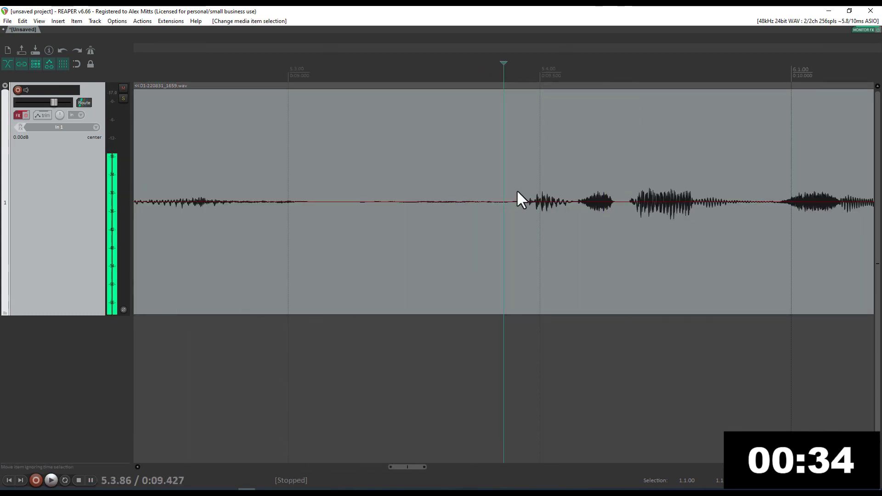
click(516, 189)
key(s)
key(Delete)
drag(572, 238, 537, 244)
Split the item at the next mistake at 0:08.057
scroll(551, 251, down, 4)
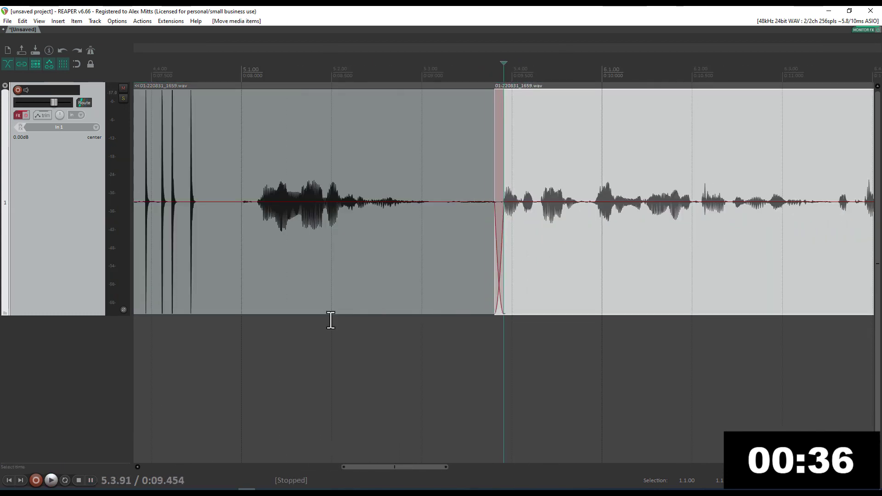
scroll(340, 289, left, 2)
click(350, 256)
scroll(351, 255, up, 5)
click(472, 207)
key(s)
Remove the unwanted section and butt the next phrase against the previous one
scroll(472, 234, down, 5)
key(space)
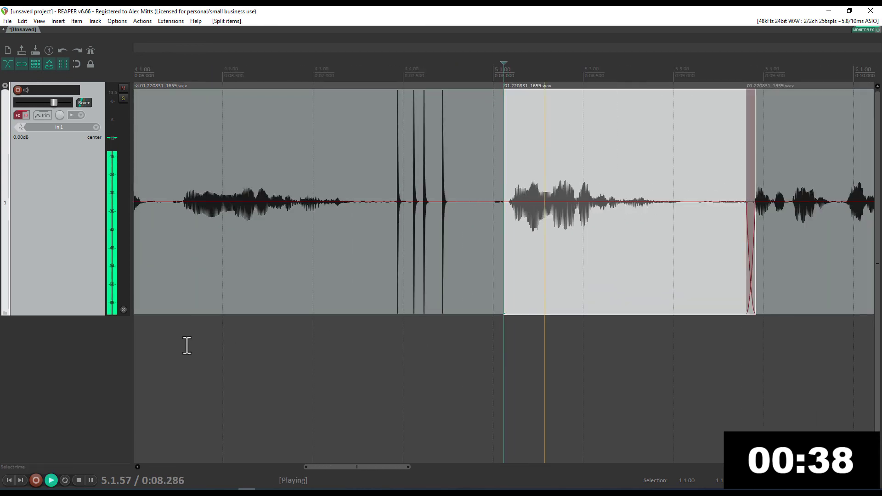
click(178, 341)
scroll(184, 337, up, 4)
click(524, 185)
key(s)
key(Delete)
drag(582, 233, 568, 235)
Split near 0:01.5 and delete the opening item so the take starts at 0:00
scroll(551, 276, down, 3)
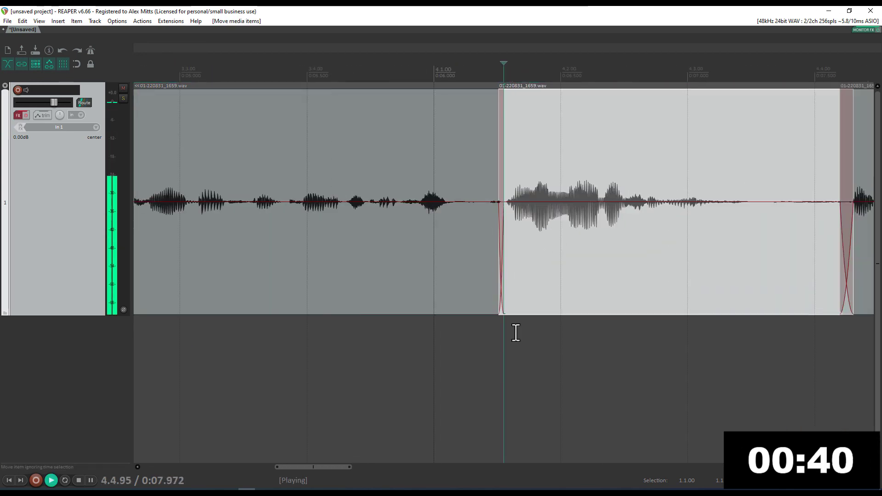
click(286, 337)
scroll(454, 274, left, 5)
click(694, 174)
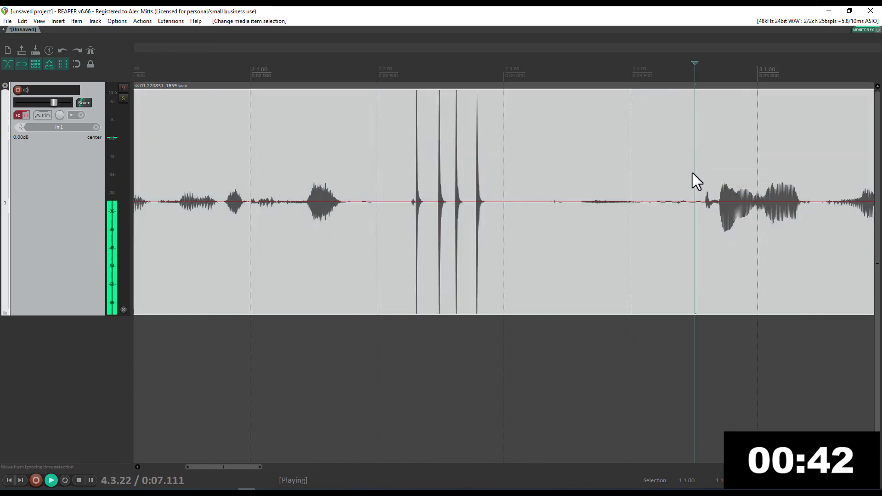
key(s)
scroll(689, 177, down, 5)
key(space)
key(space)
click(330, 263)
key(space)
click(281, 256)
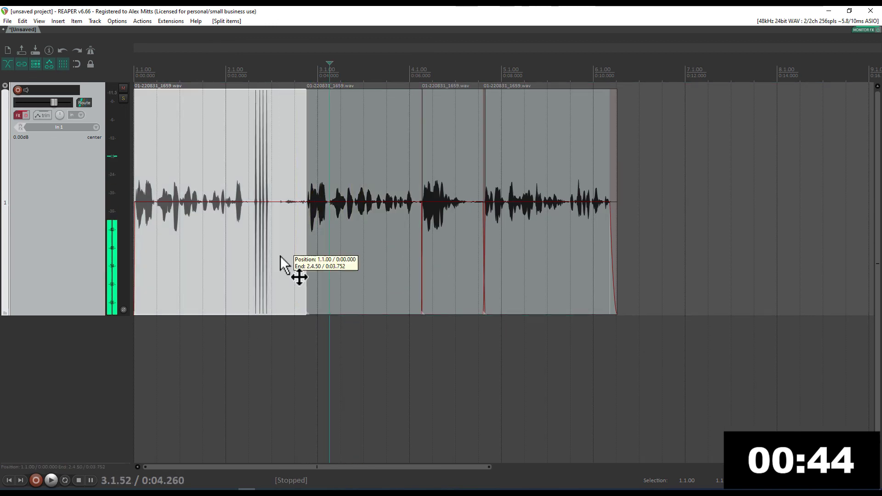
key(Delete)
key(Home)
scroll(223, 231, up, 10)
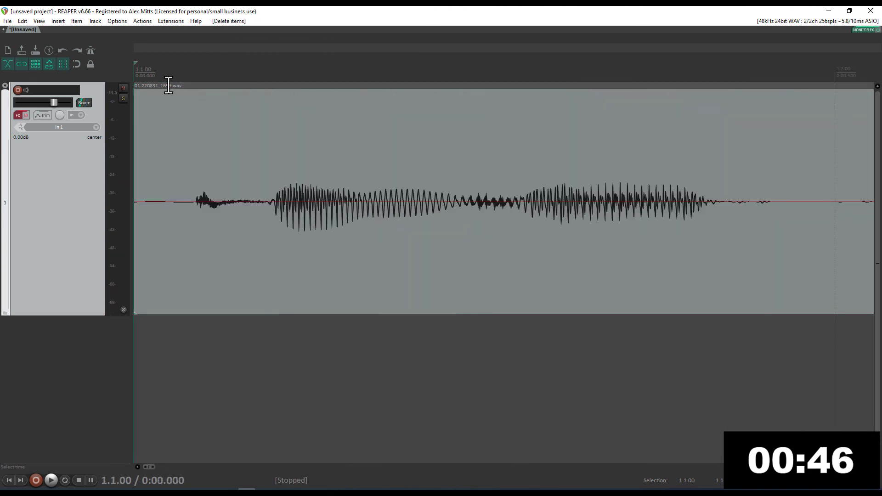
Drag a longer fade-in onto the start of the voiceover
drag(136, 89, 186, 99)
scroll(299, 198, down, 3)
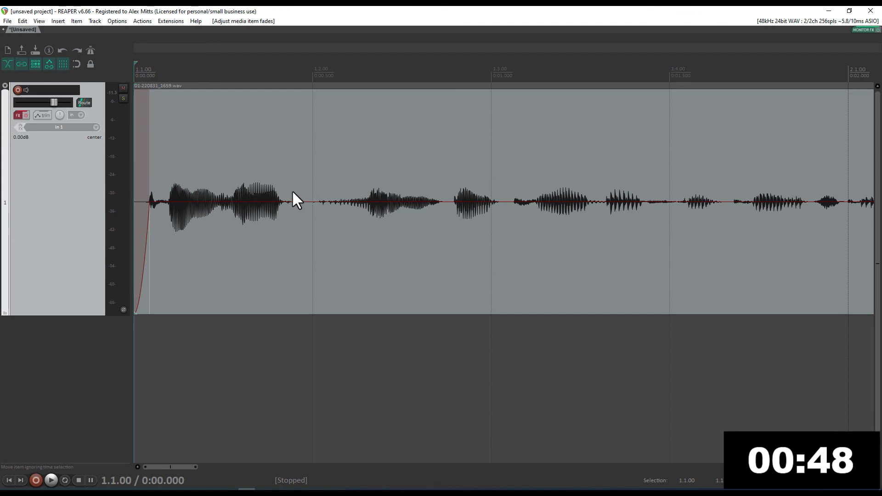
key(End)
scroll(527, 211, left, 12)
Split off the breath at 0:03.543, lower it to -11 dB, crossfade it in, and preview
drag(464, 210, 461, 209)
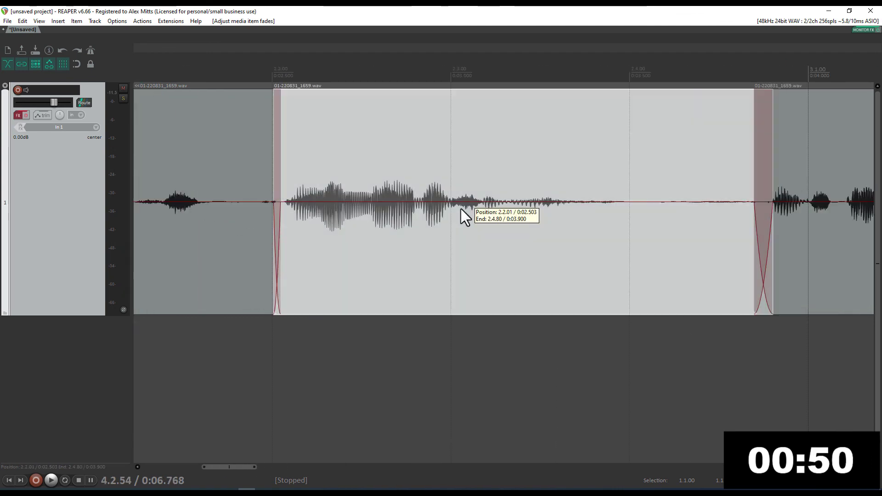
click(461, 209)
key(space)
key(space)
click(645, 187)
key(s)
key(Down)
key(Down)
key(Down)
key(Down)
key(Down)
key(Down)
key(Down)
key(Down)
key(Down)
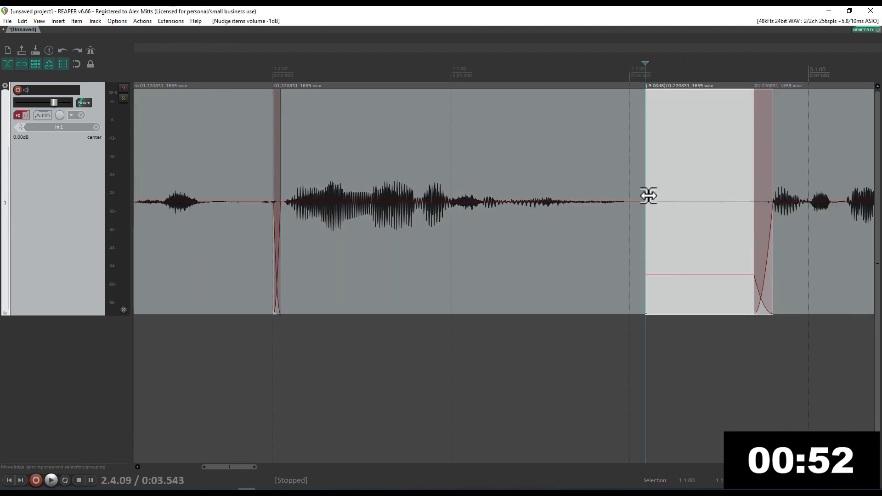
key(Down)
key(Down)
key(ctrl+Left)
key(ctrl+Left)
key(ctrl+Left)
key(ctrl+Left)
key(ctrl+Left)
key(ctrl+Left)
key(ctrl+Left)
key(ctrl+Left)
drag(647, 195, 662, 200)
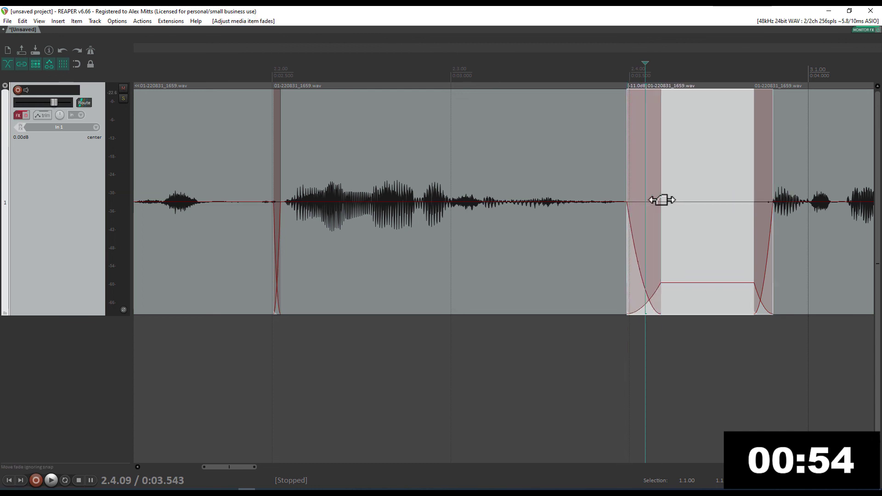
click(388, 344)
key(space)
key(space)
Split off the next breath, turn it down to -11 dB with a widened crossfade, and preview
scroll(593, 239, left, 5)
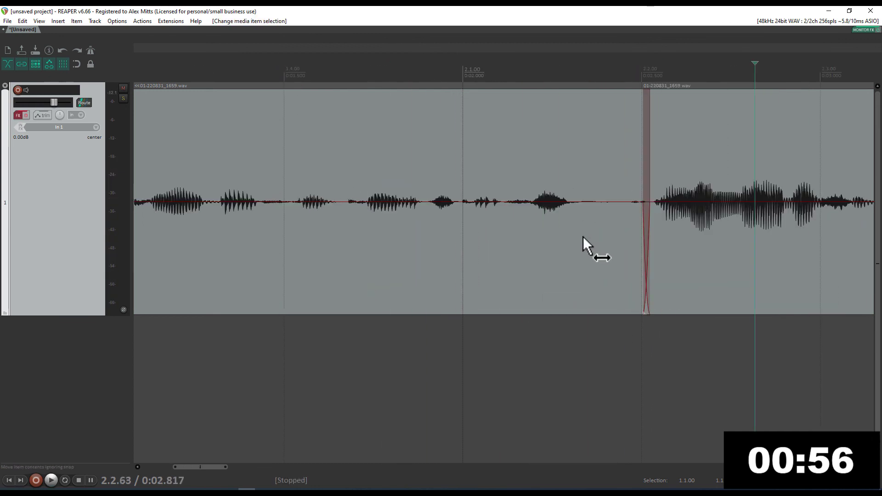
click(580, 186)
key(s)
key(Down)
key(Down)
key(Down)
key(Down)
key(Down)
key(Down)
key(Down)
key(Down)
key(Down)
key(Down)
key(Down)
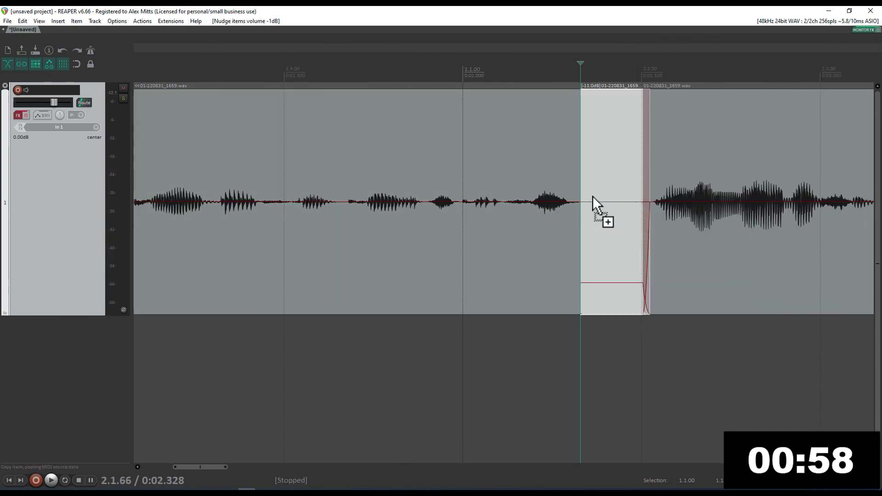
key(ctrl+Left)
key(ctrl+Left)
key(ctrl+Left)
key(ctrl+Left)
click(265, 335)
key(space)
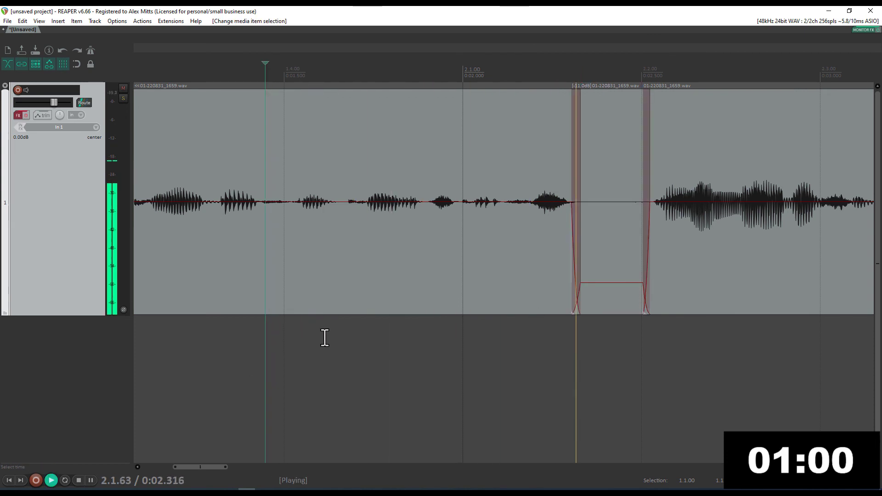
key(space)
drag(575, 239, 606, 238)
click(255, 342)
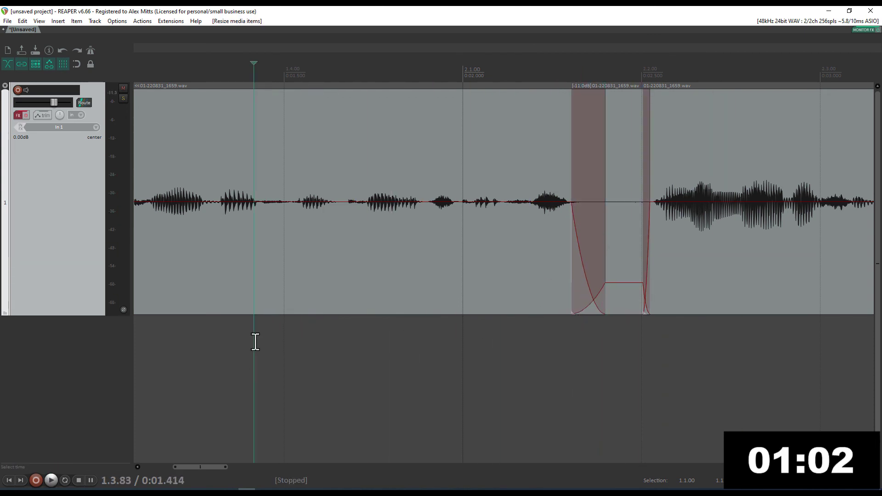
key(space)
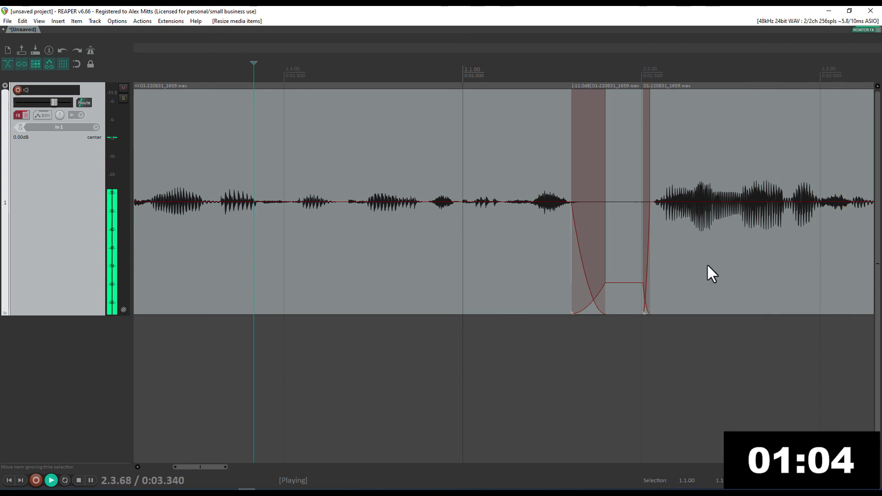
key(space)
Slide the final phrase left, shorten its crossfade, preview, and return to the start
drag(707, 265, 701, 266)
drag(643, 291, 634, 291)
drag(680, 288, 674, 294)
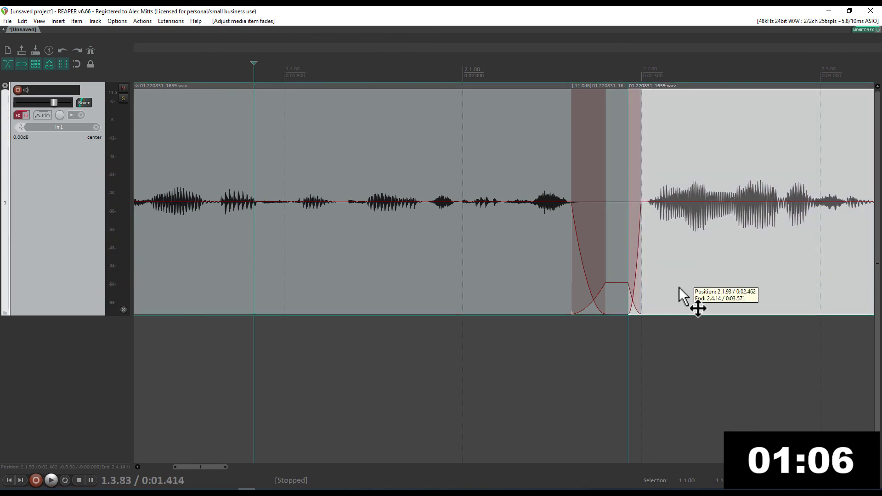
click(315, 357)
key(space)
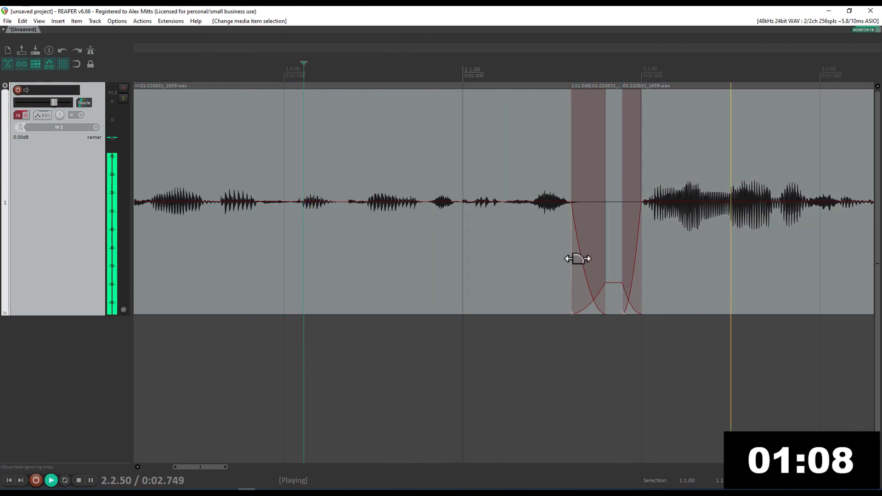
key(space)
scroll(559, 245, left, 8)
click(391, 227)
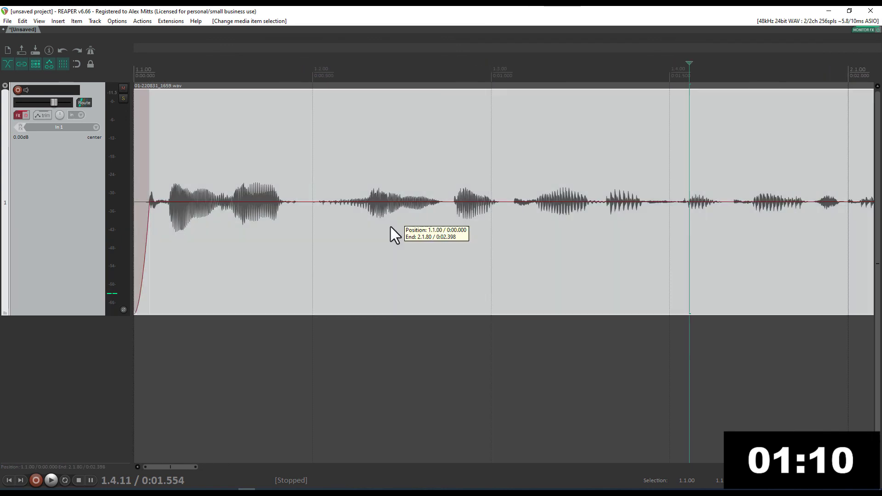
key(Home)
scroll(387, 225, down, 5)
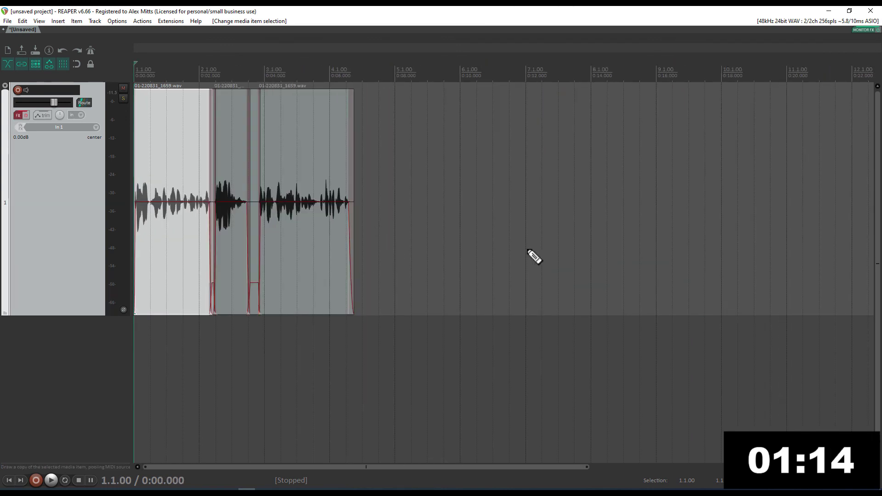
Render the re-edited voiceover with the saved mono 192 kbps MP3 preset, overwriting the existing file
key(ctrl+alt+r)
click(616, 160)
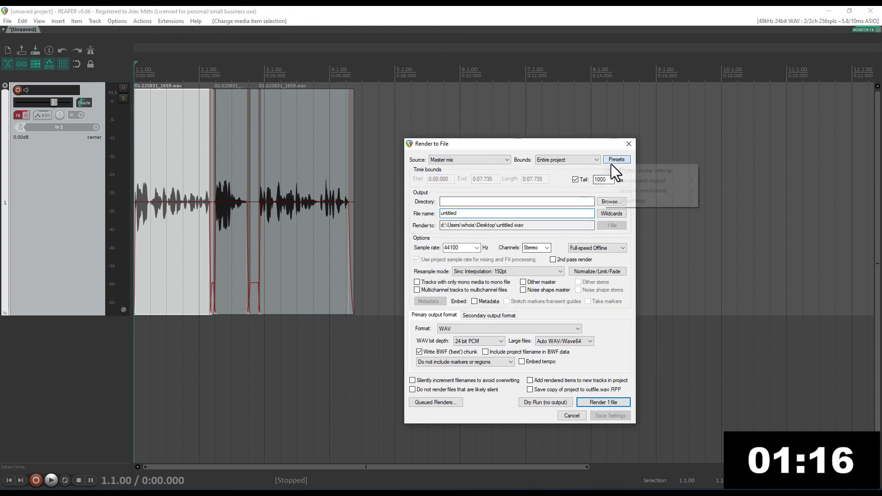
mouse_move(666, 201)
click(726, 251)
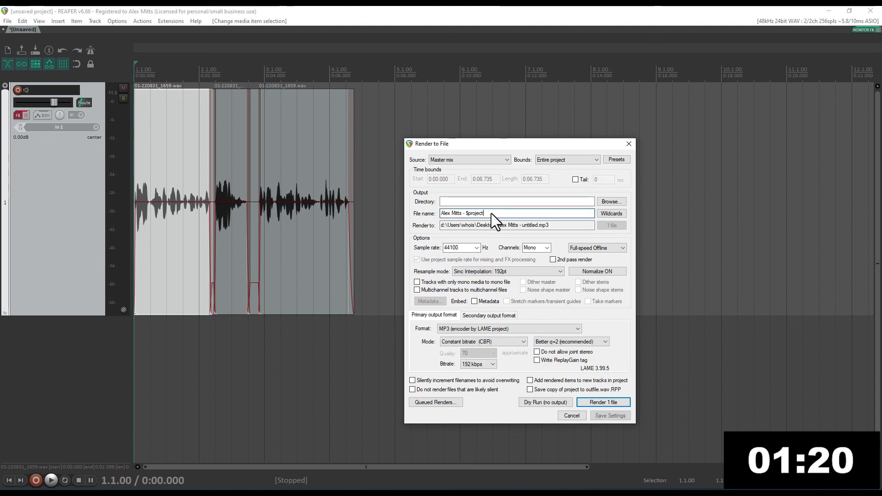
key(Return)
click(426, 248)
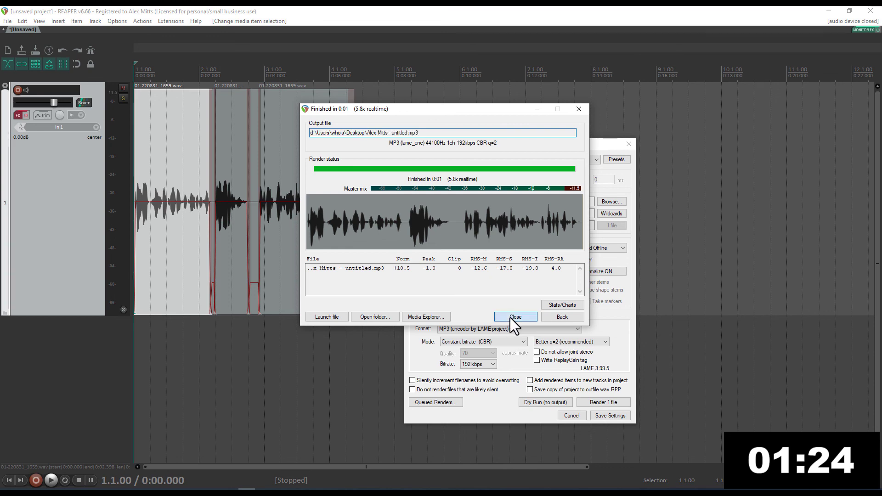
click(511, 316)
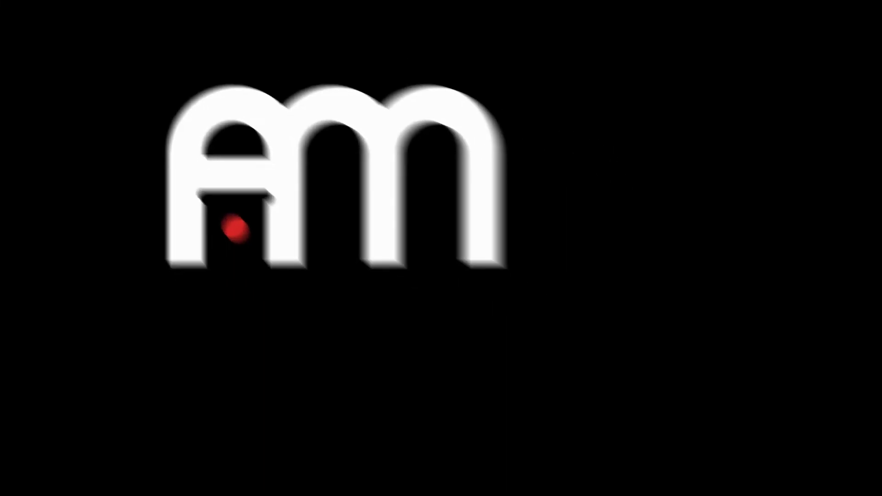